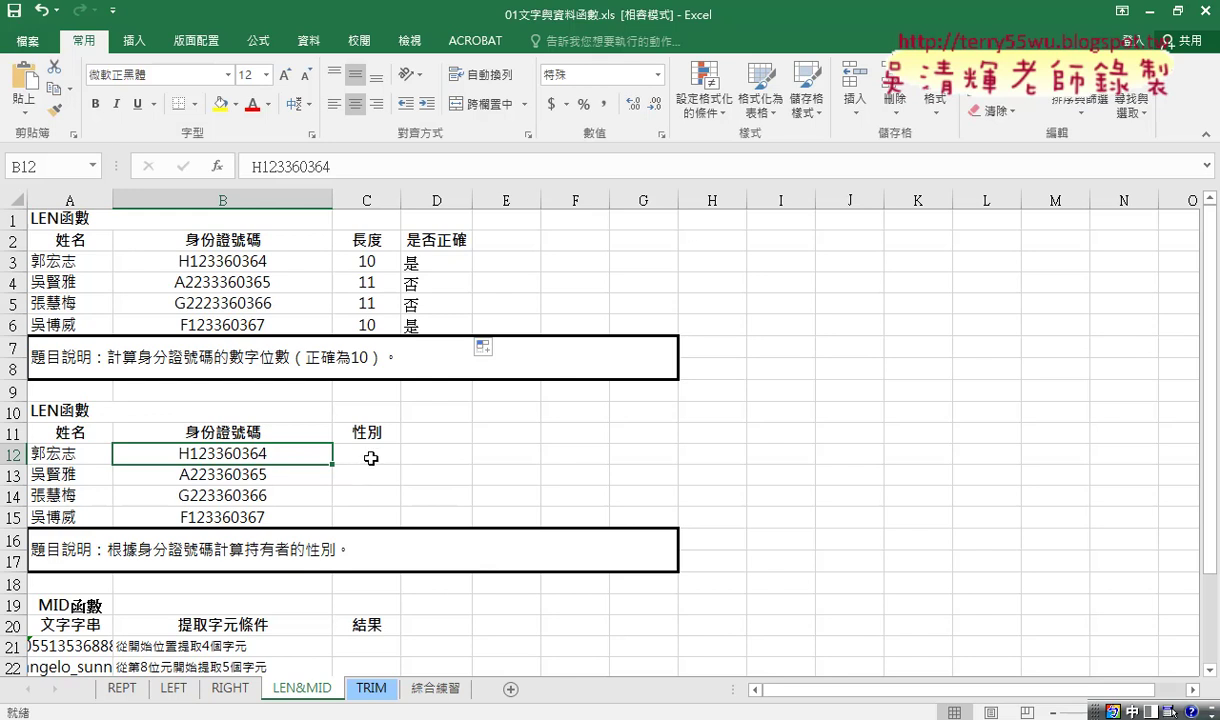
- Insert the MID function from the 文字 (text) category into cell C12, arguments still empty
click(366, 453)
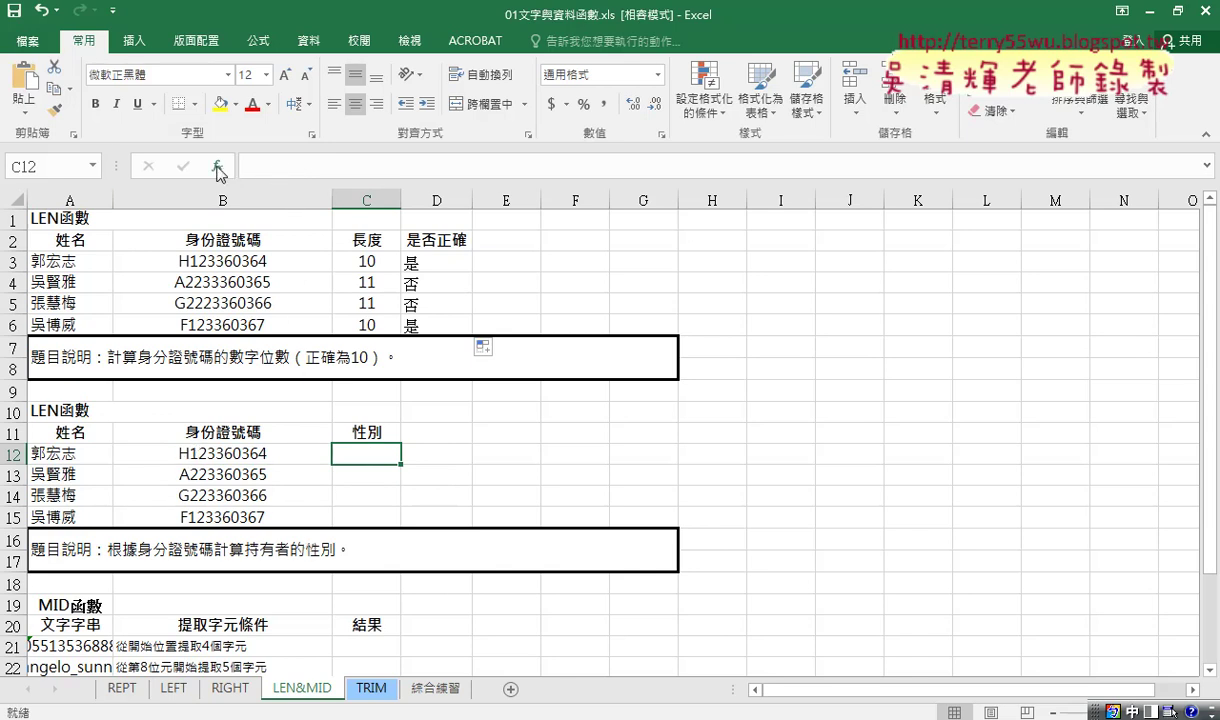
click(218, 166)
click(738, 196)
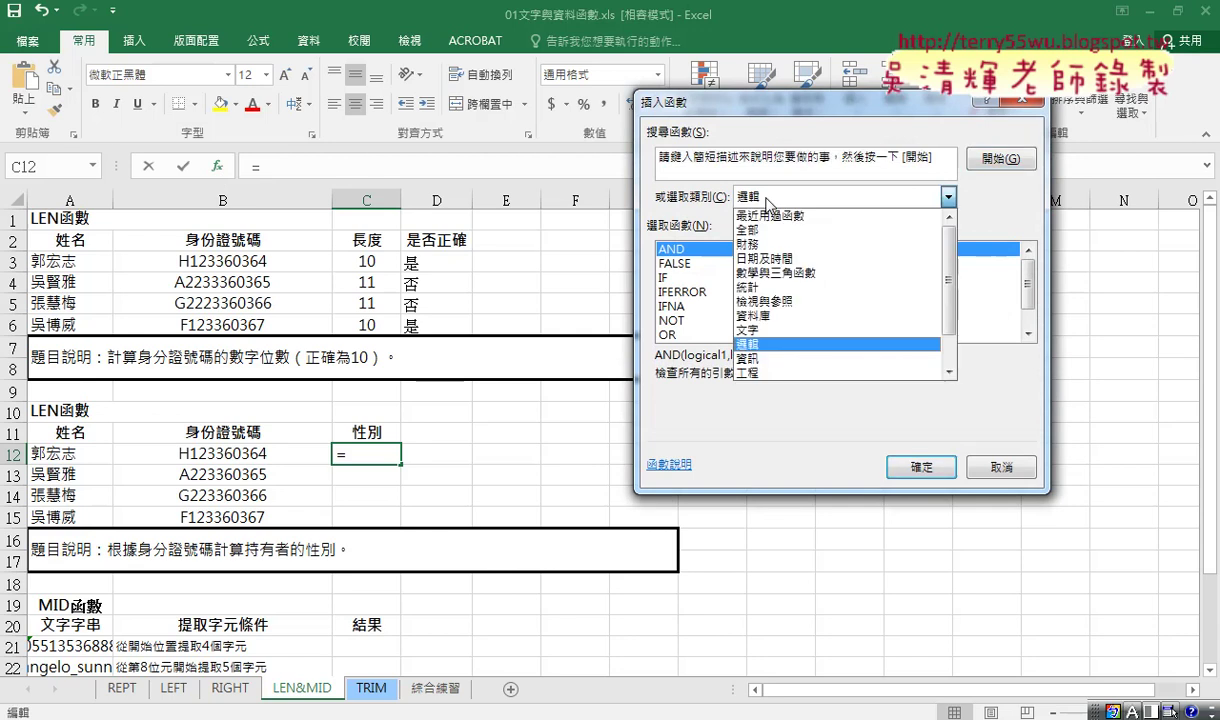
click(795, 330)
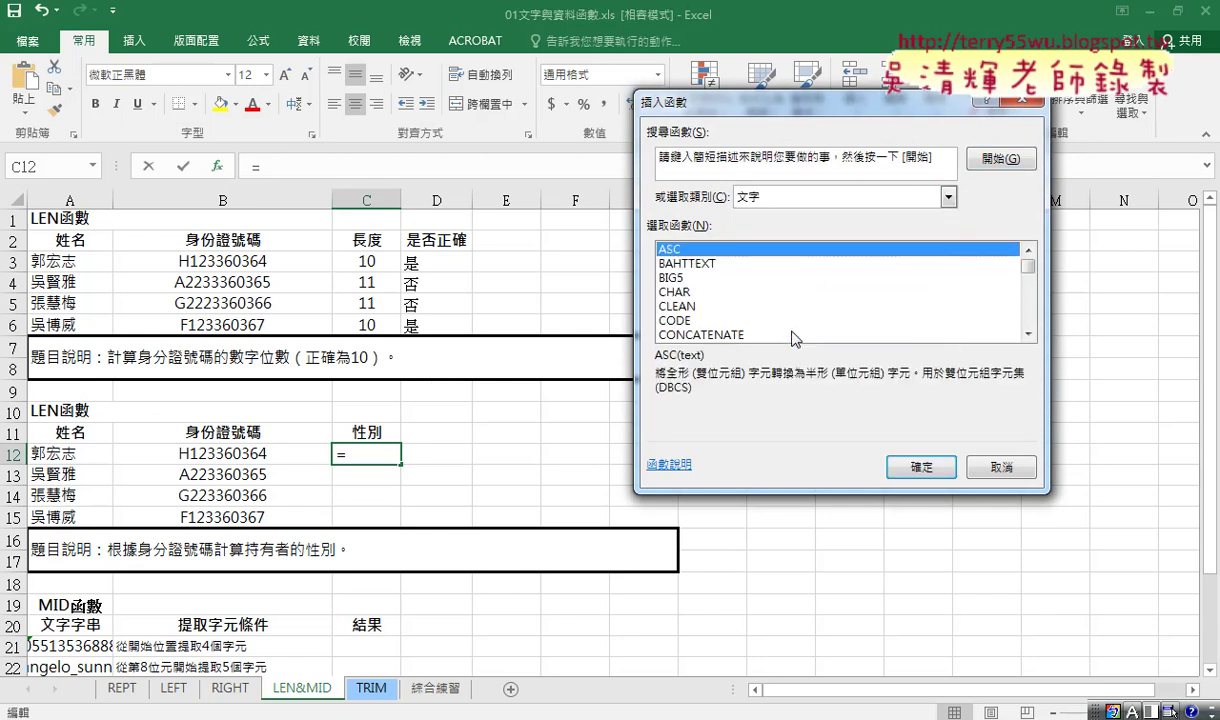
click(1028, 334)
scroll(1028, 334, down, 1)
scroll(1028, 334, down, 1)
scroll(1028, 334, down, 1)
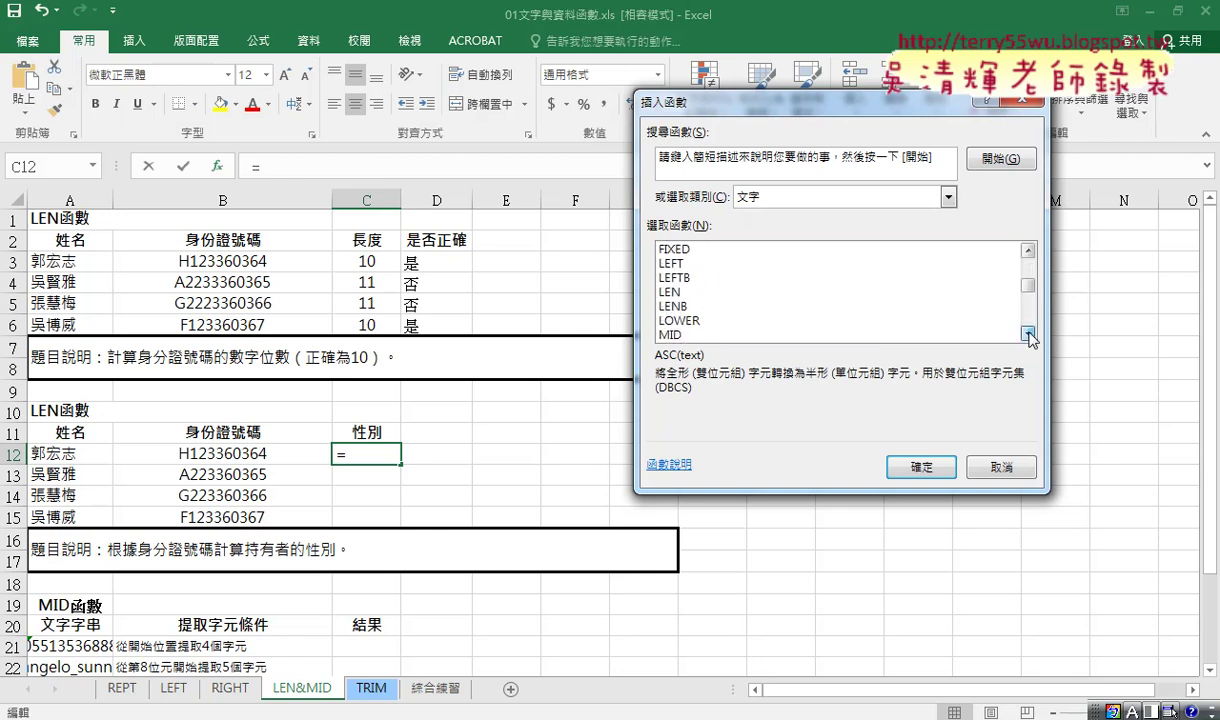
scroll(1028, 334, down, 1)
click(860, 307)
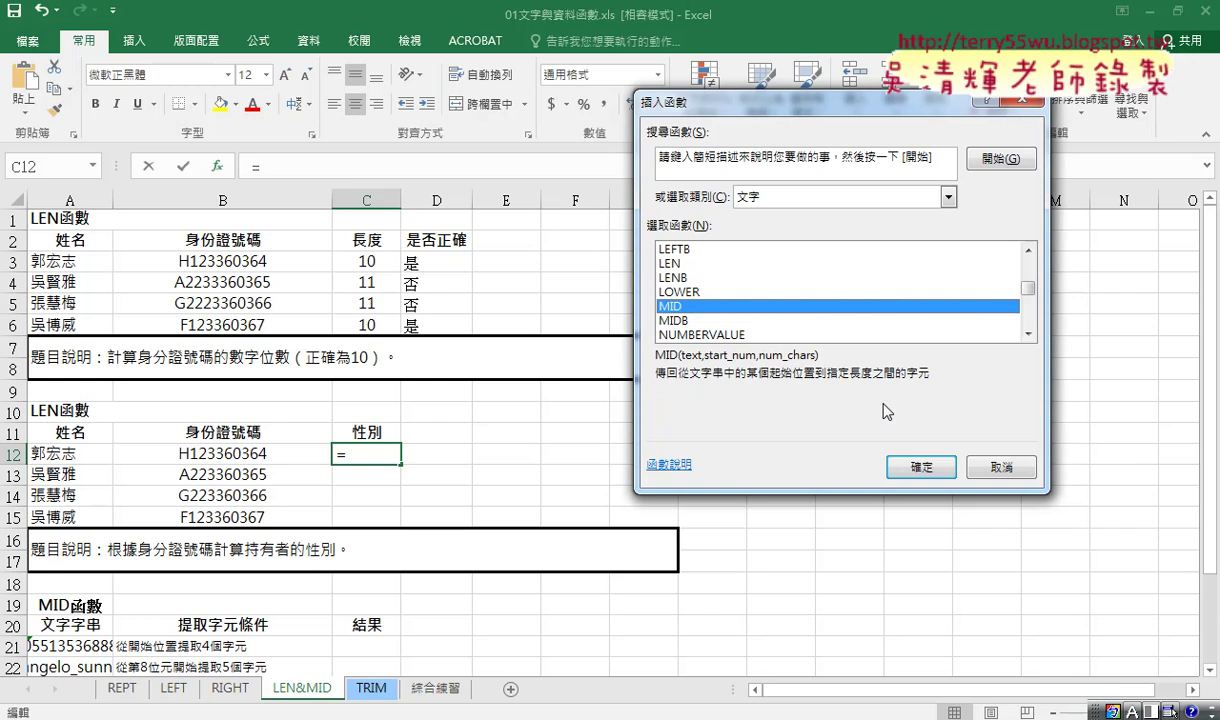
click(918, 467)
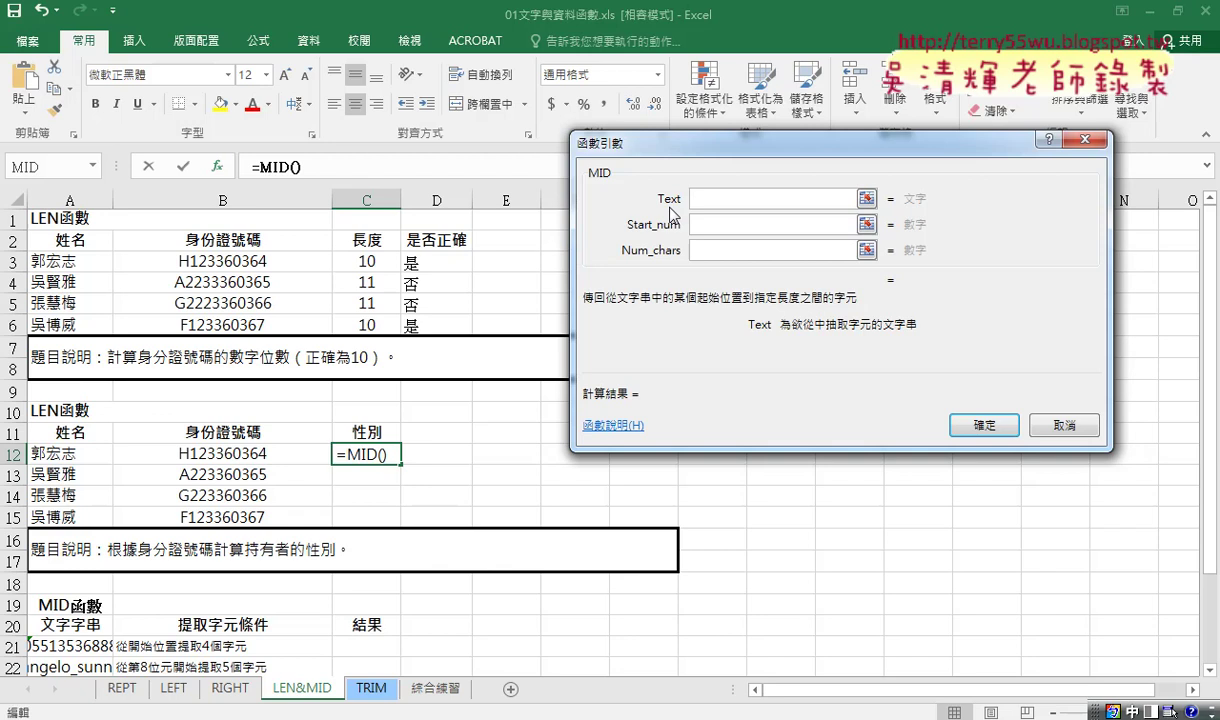
- Fill MID's arguments with Text B12, Start_num 2 and Num_chars 1
drag(650, 146, 575, 165)
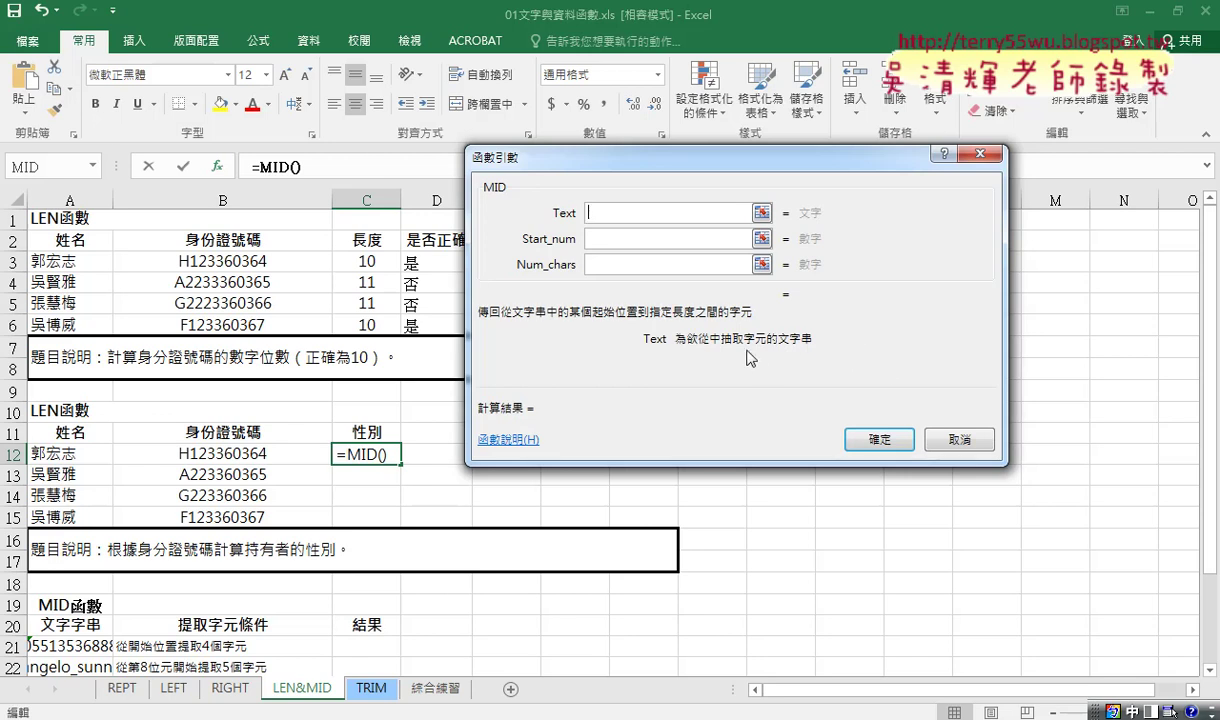
drag(570, 157, 607, 156)
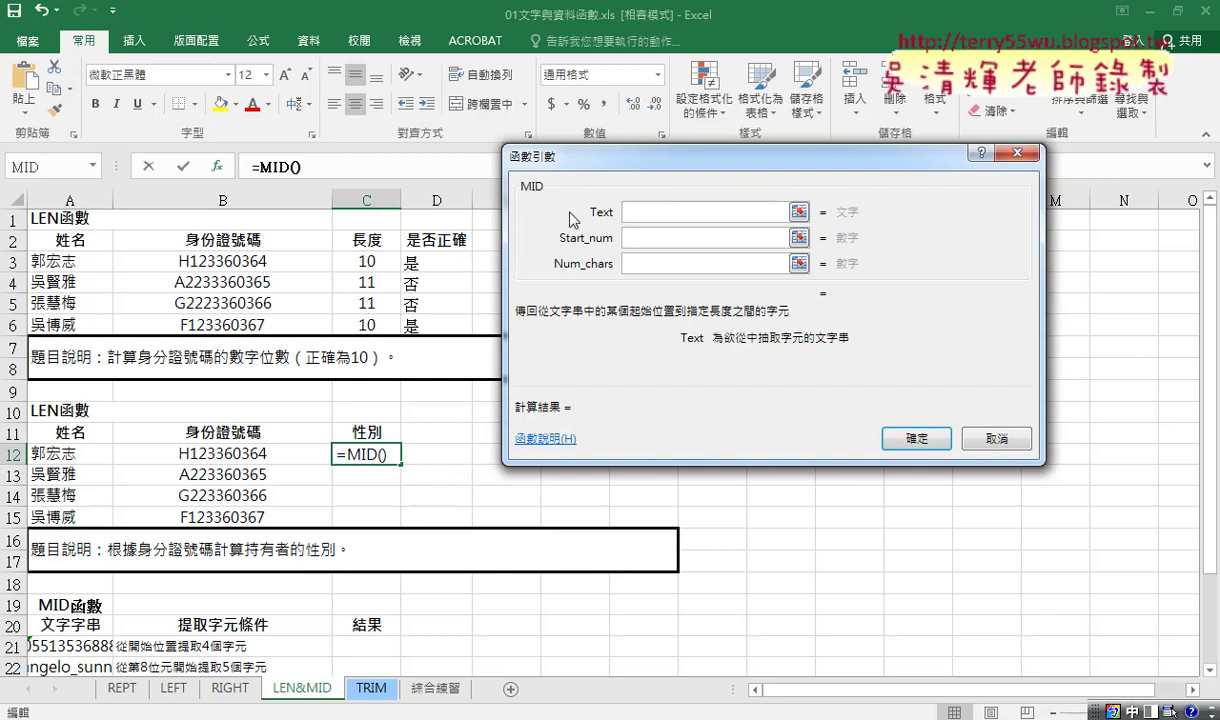
click(240, 452)
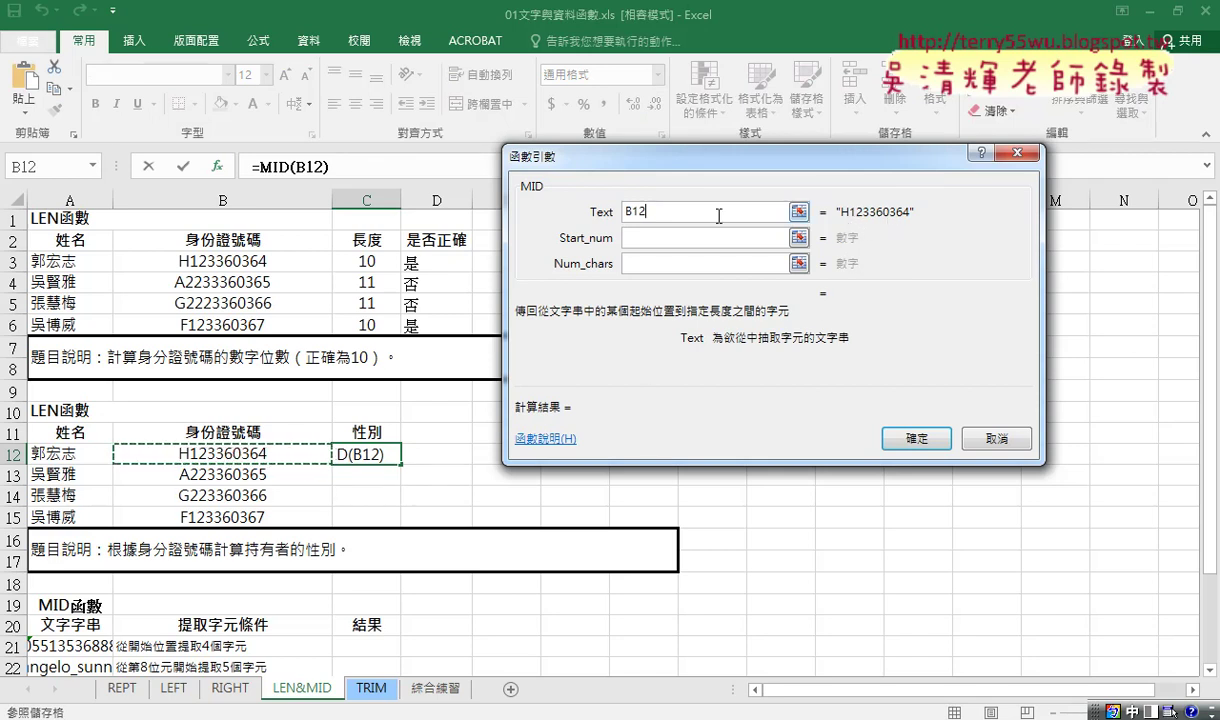
click(640, 238)
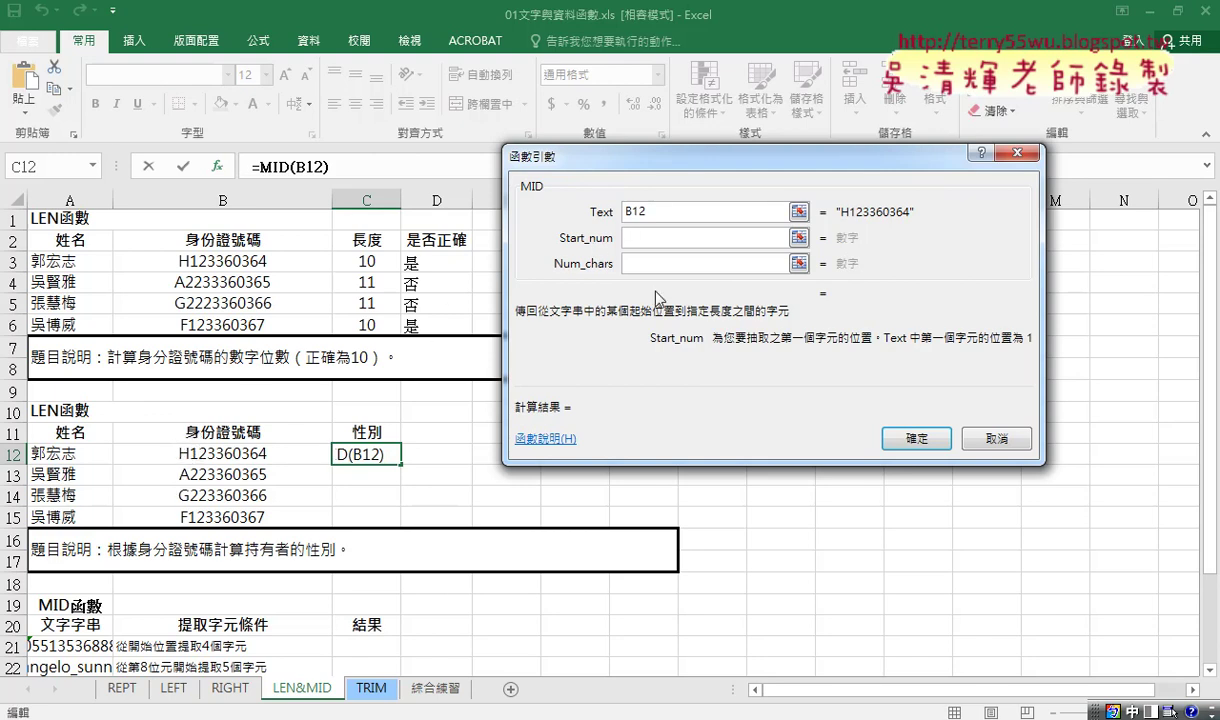
text(2)
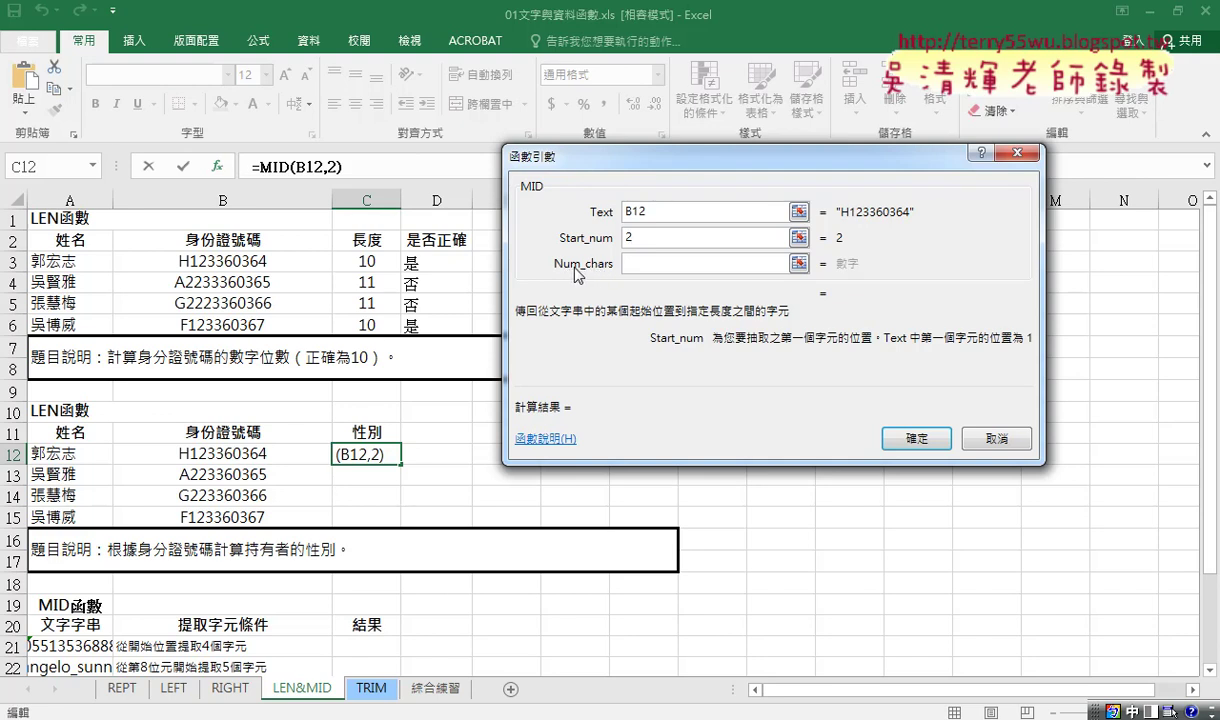
click(629, 266)
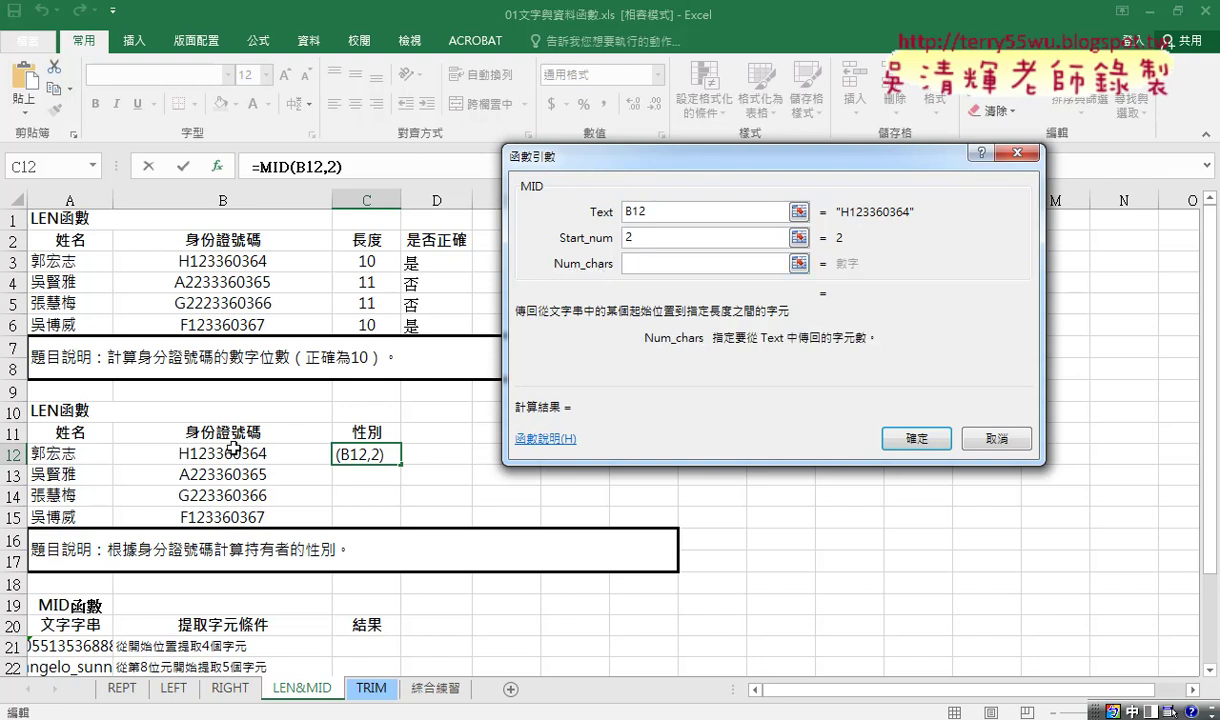
text(1)
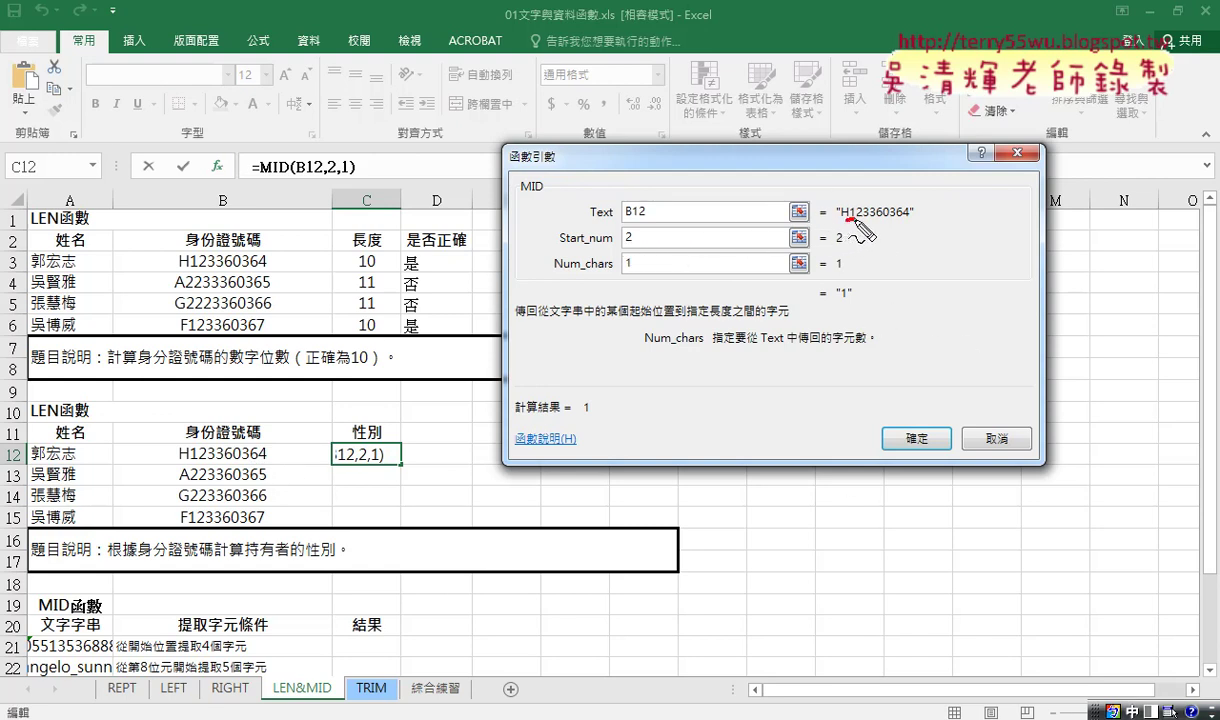
mouse_move(846, 219)
mouse_down()
mouse_move(856, 216)
mouse_move(862, 252)
mouse_move(856, 288)
mouse_move(376, 432)
mouse_move(400, 432)
mouse_up()
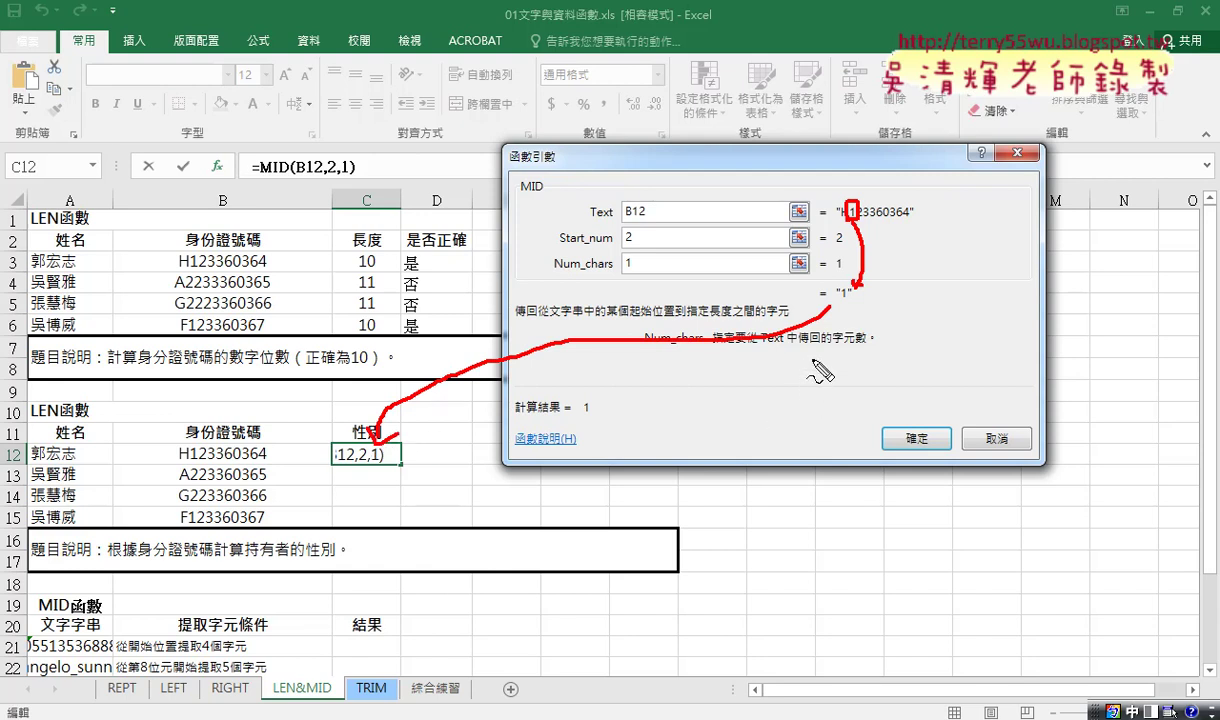
key(Escape)
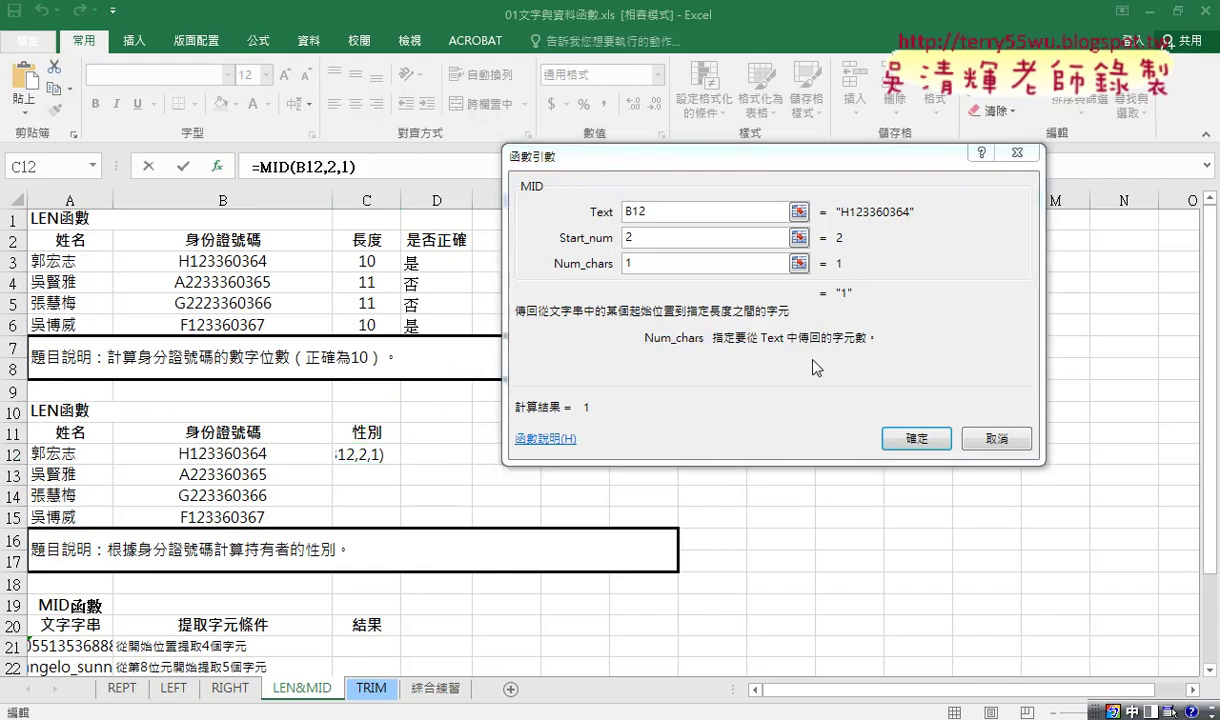
key(ctrl+2)
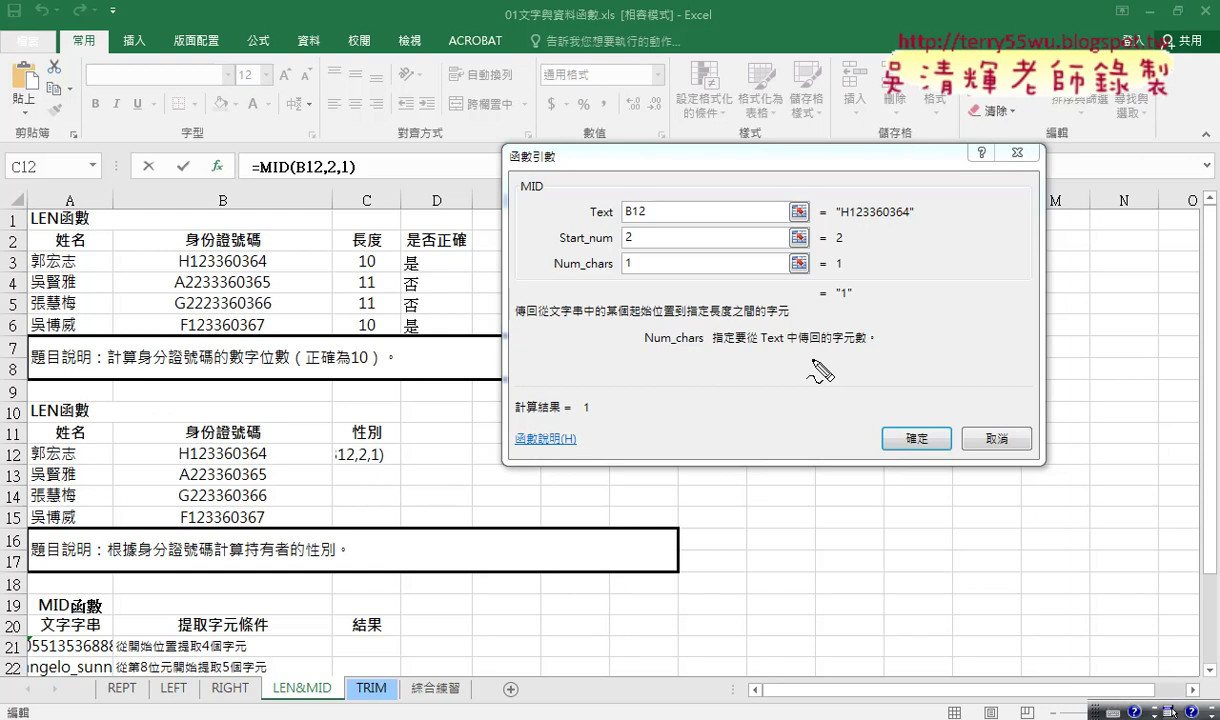
drag(840, 313, 860, 314)
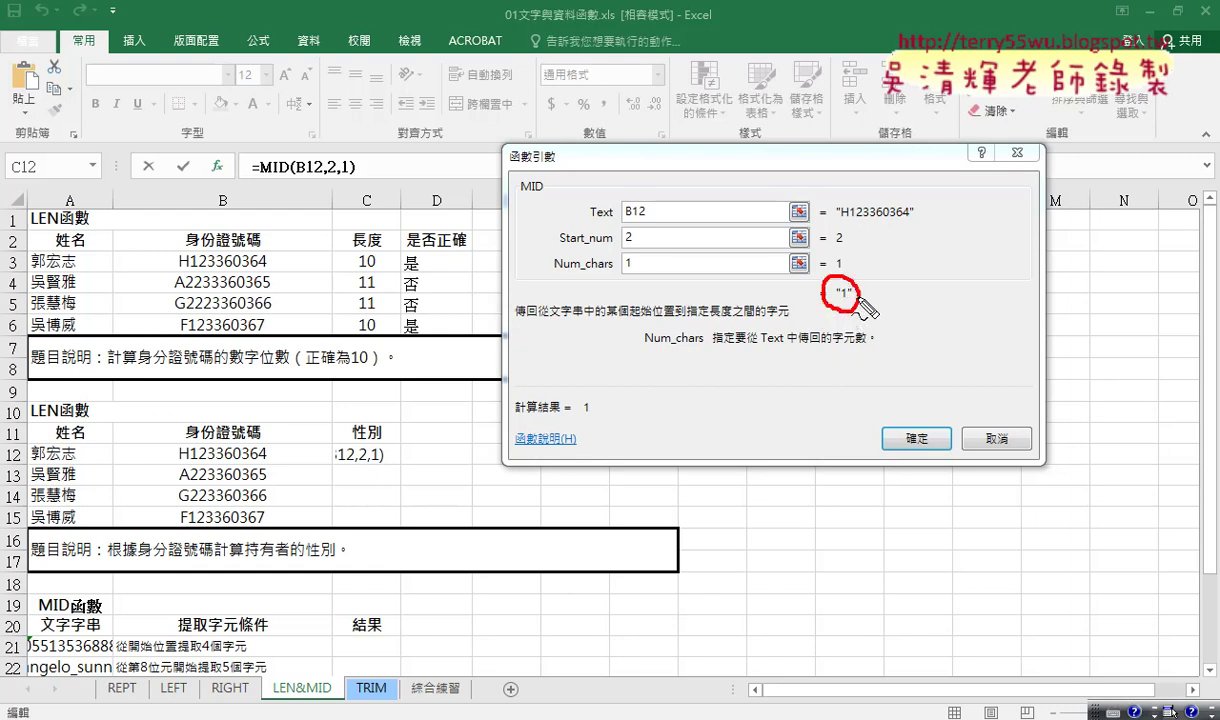
mouse_move(925, 284)
mouse_down()
mouse_move(949, 320)
mouse_move(968, 297)
mouse_up()
drag(974, 280, 974, 295)
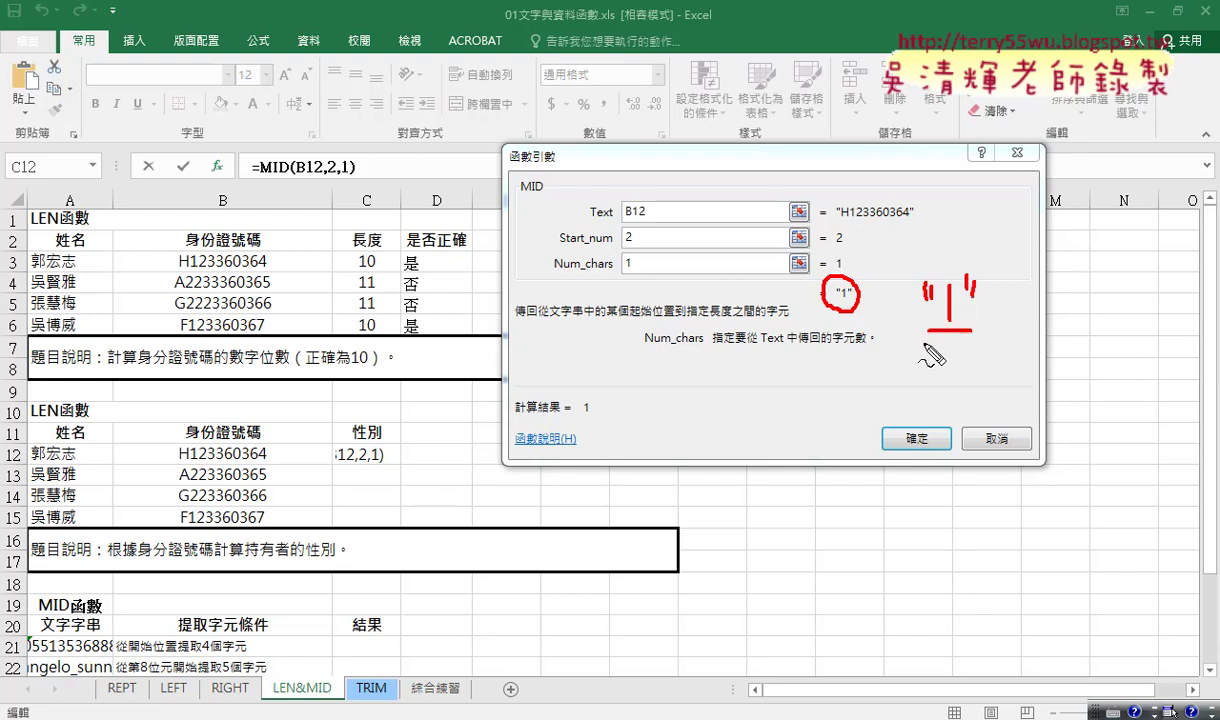
drag(923, 342, 977, 342)
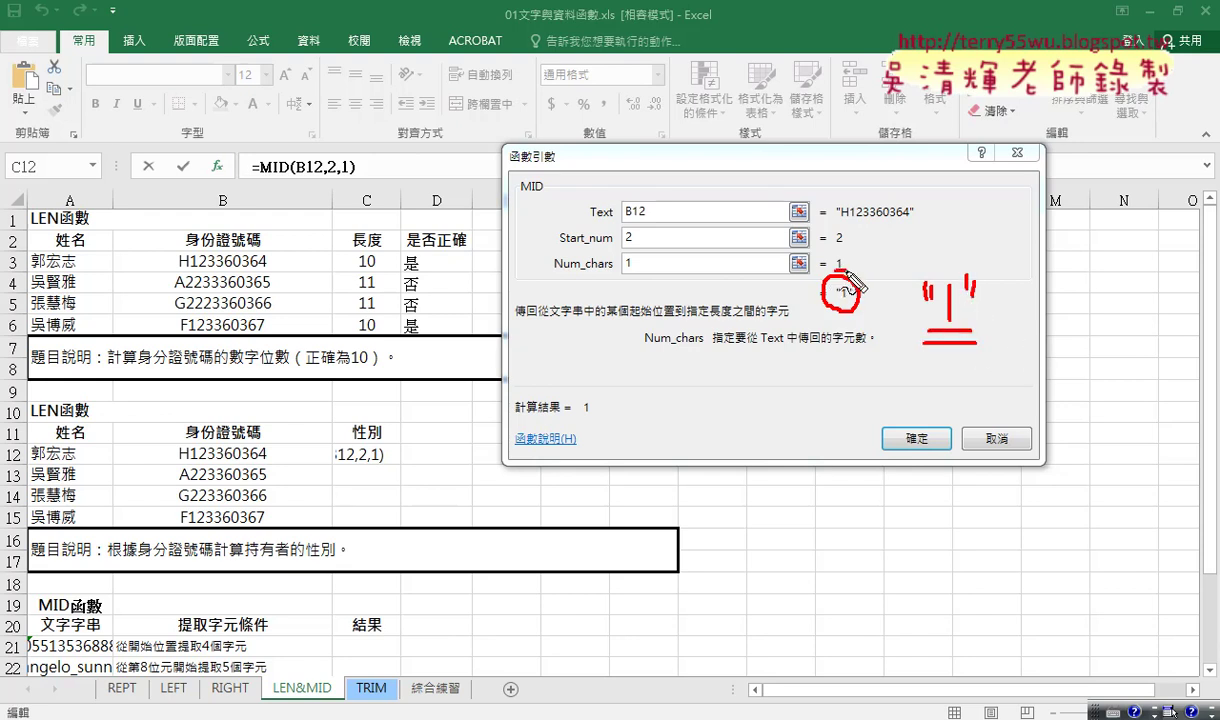
drag(834, 270, 847, 270)
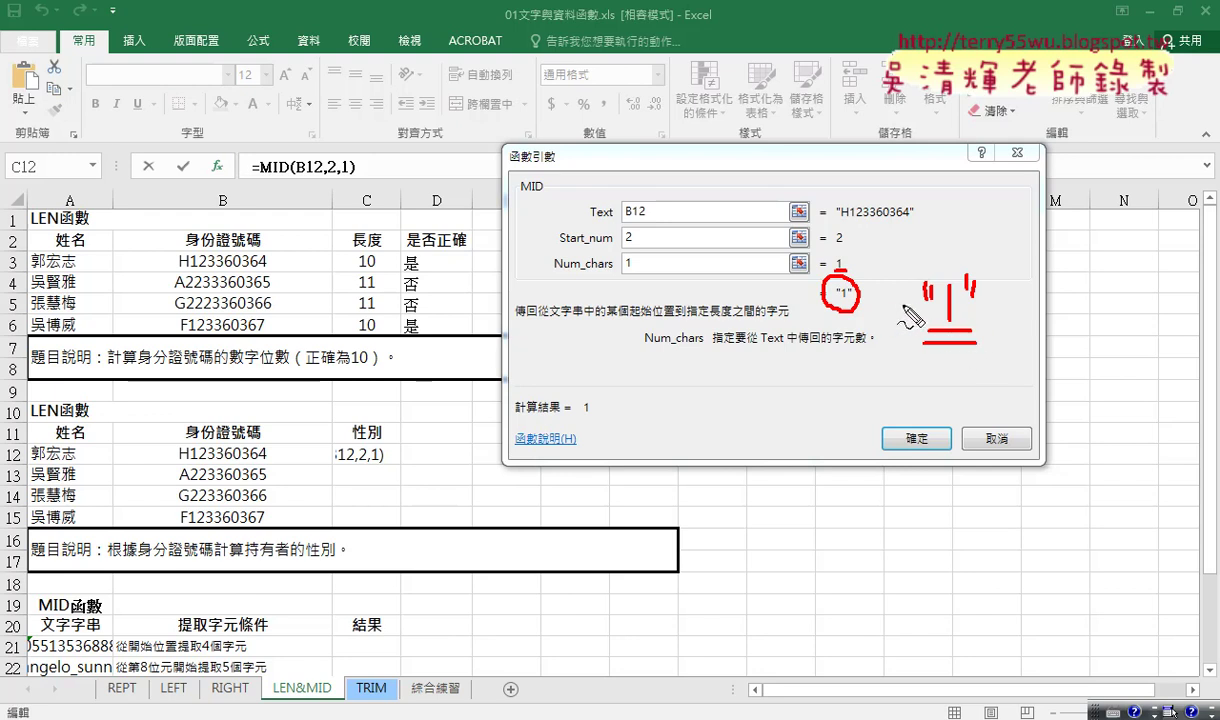
drag(925, 332, 962, 332)
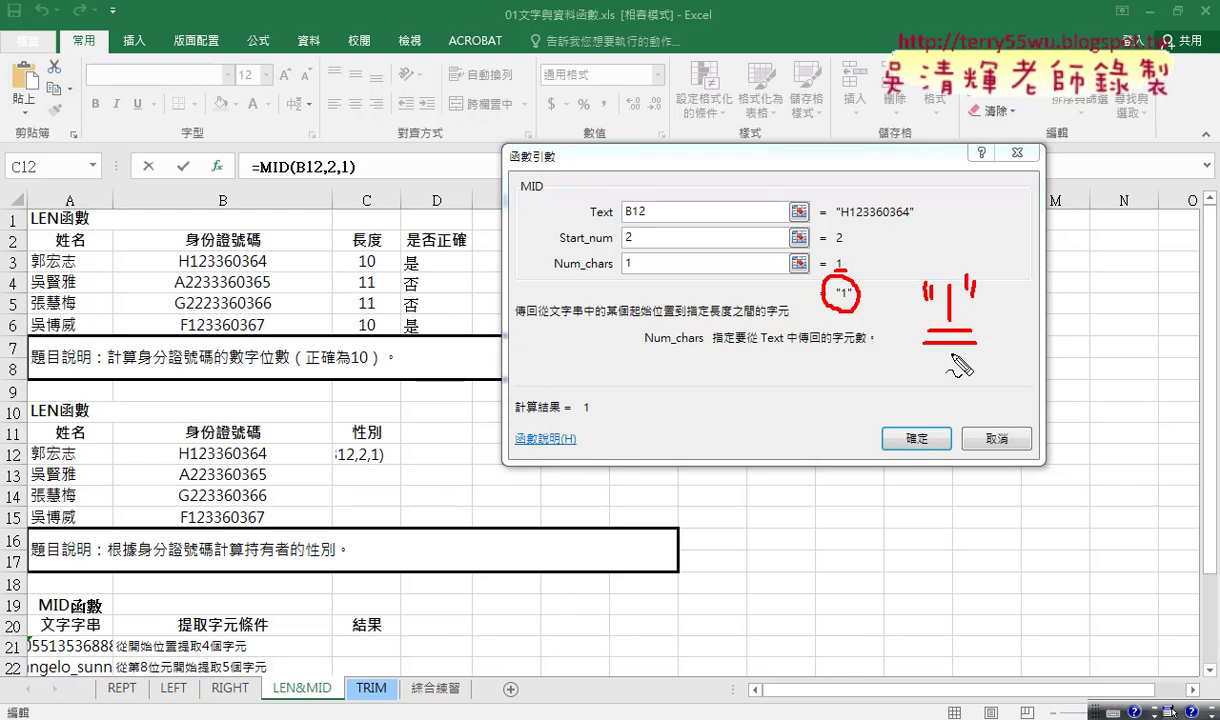
key(Escape)
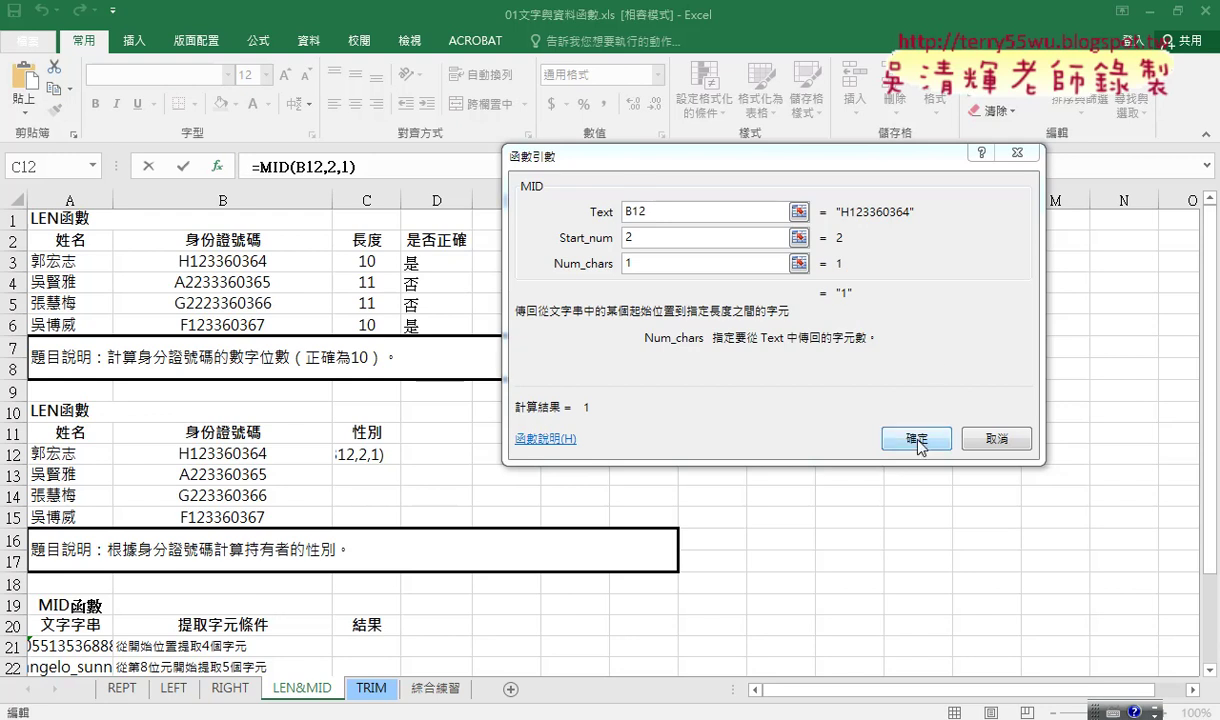
- Confirm =MID(B12,2,1) and fill it down C12:C15, giving 1, 2, 2, 1
click(918, 440)
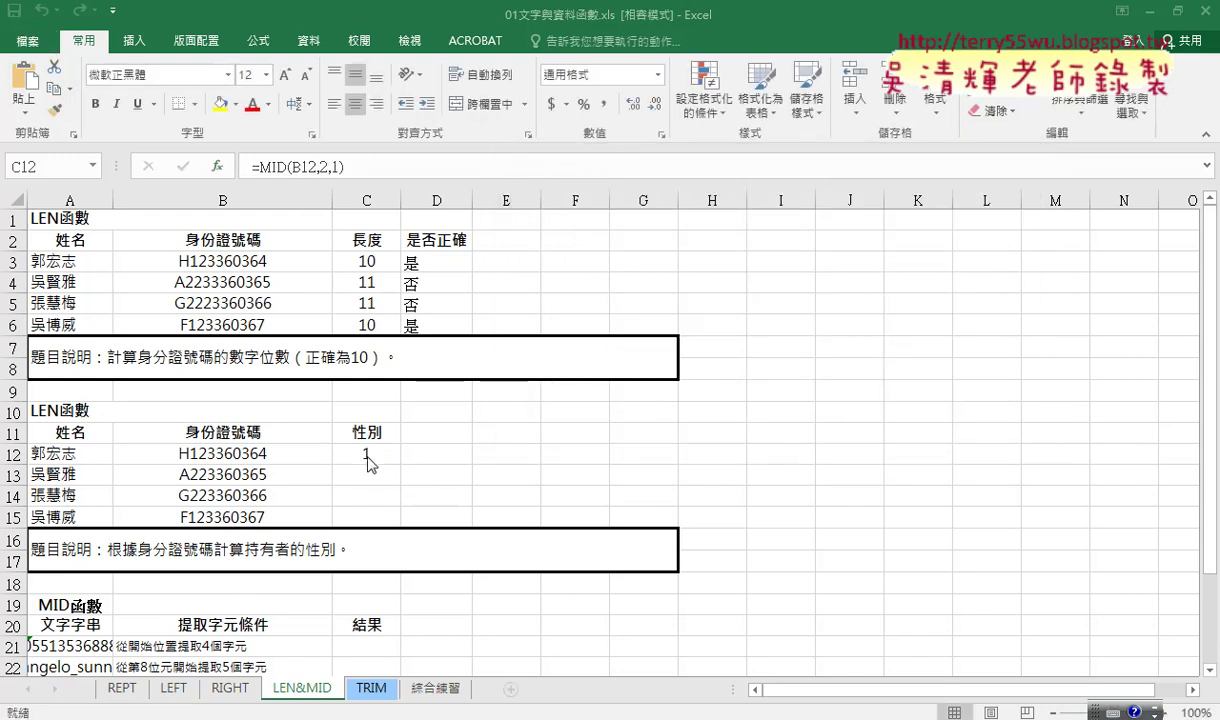
click(368, 456)
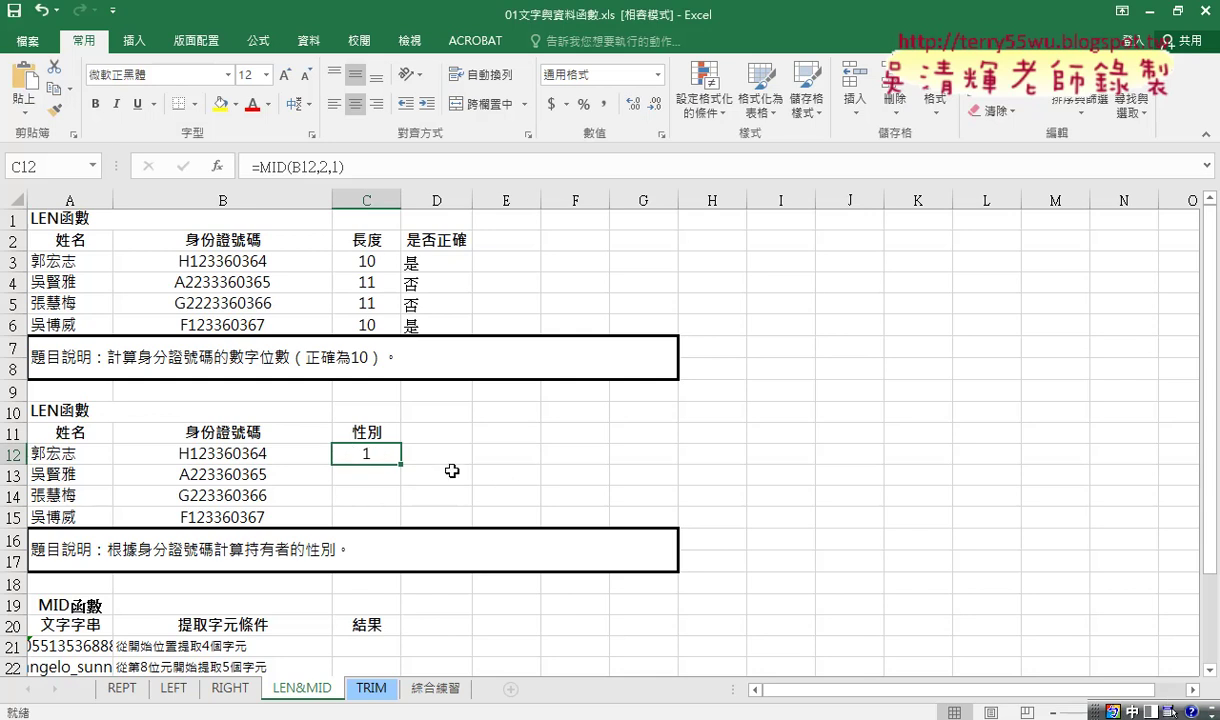
drag(400, 464, 396, 531)
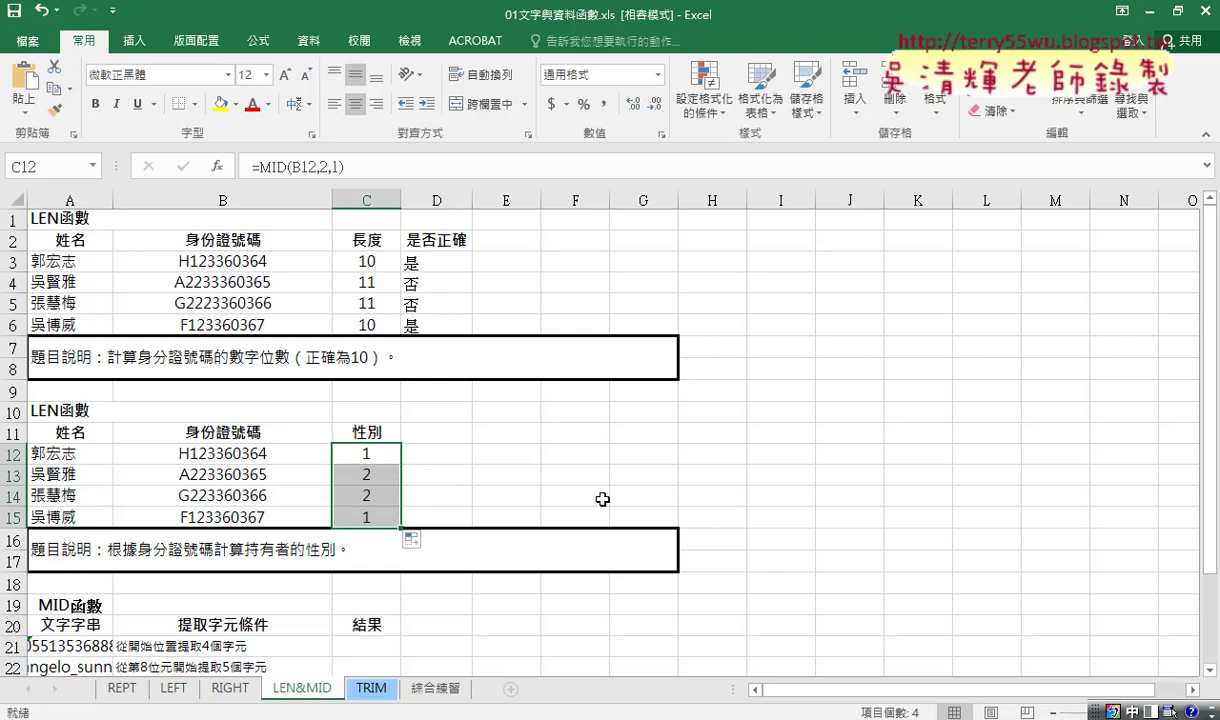
click(356, 452)
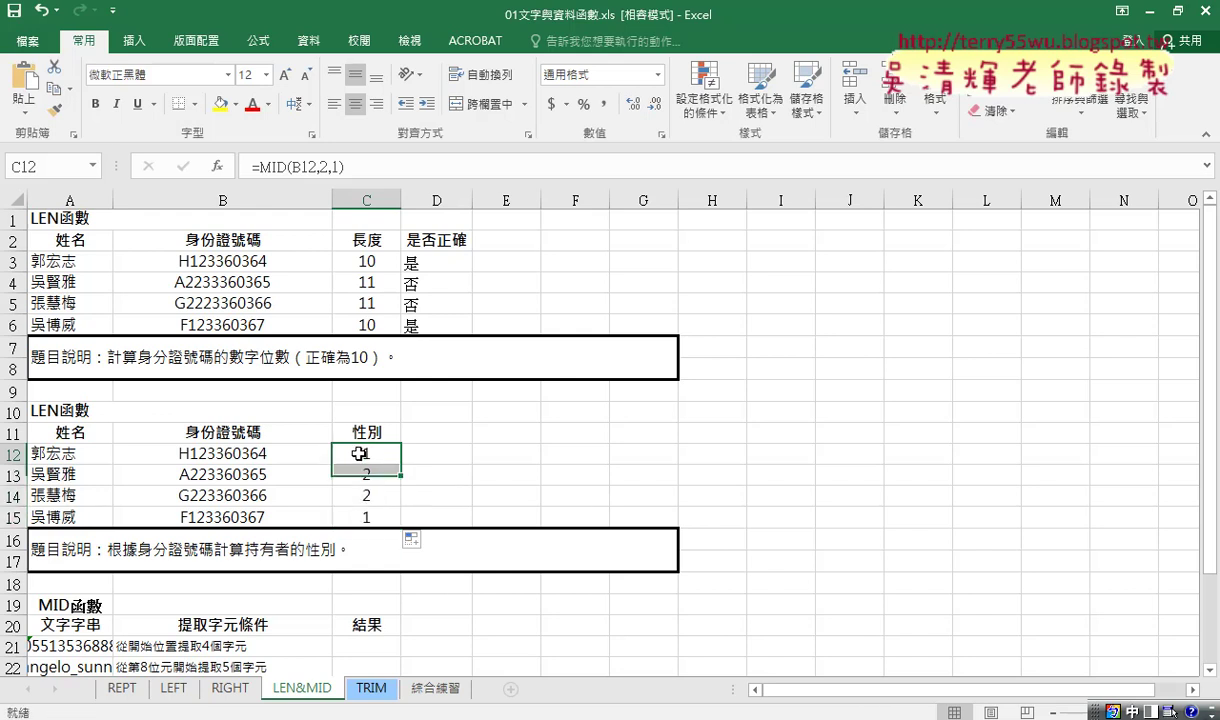
click(454, 262)
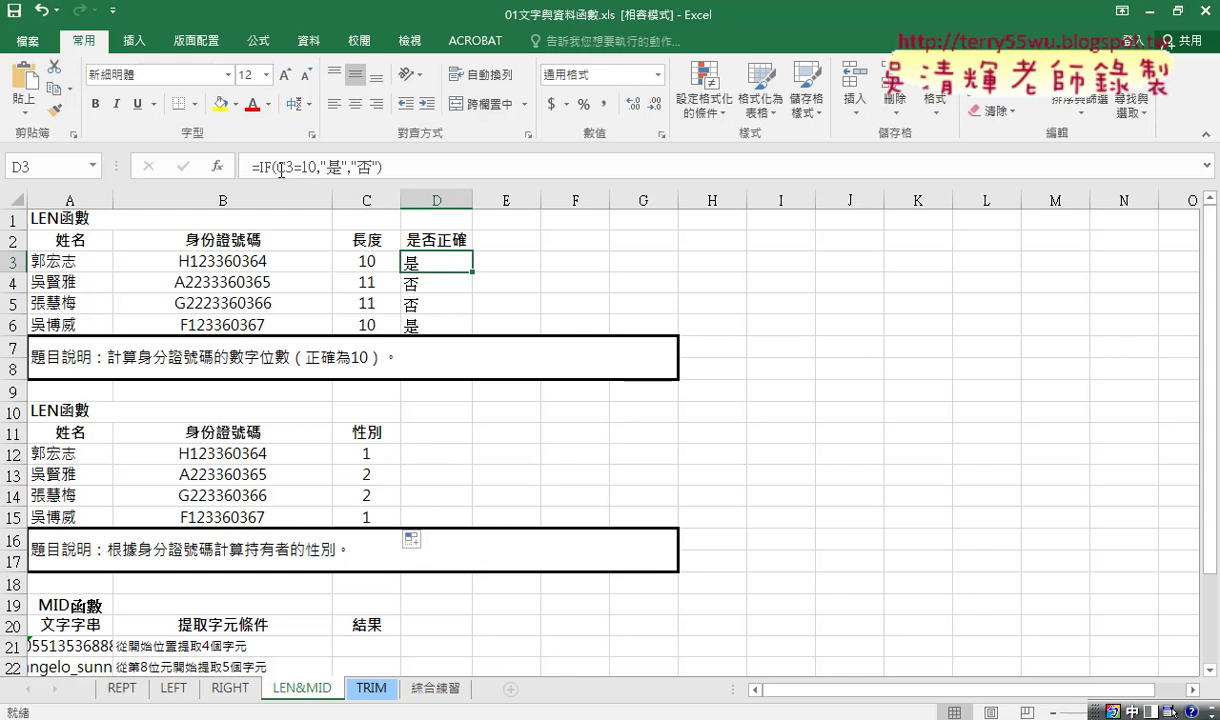
- Compare the C3 and D3 formulas, then select C12's MID formula text for cutting
click(369, 452)
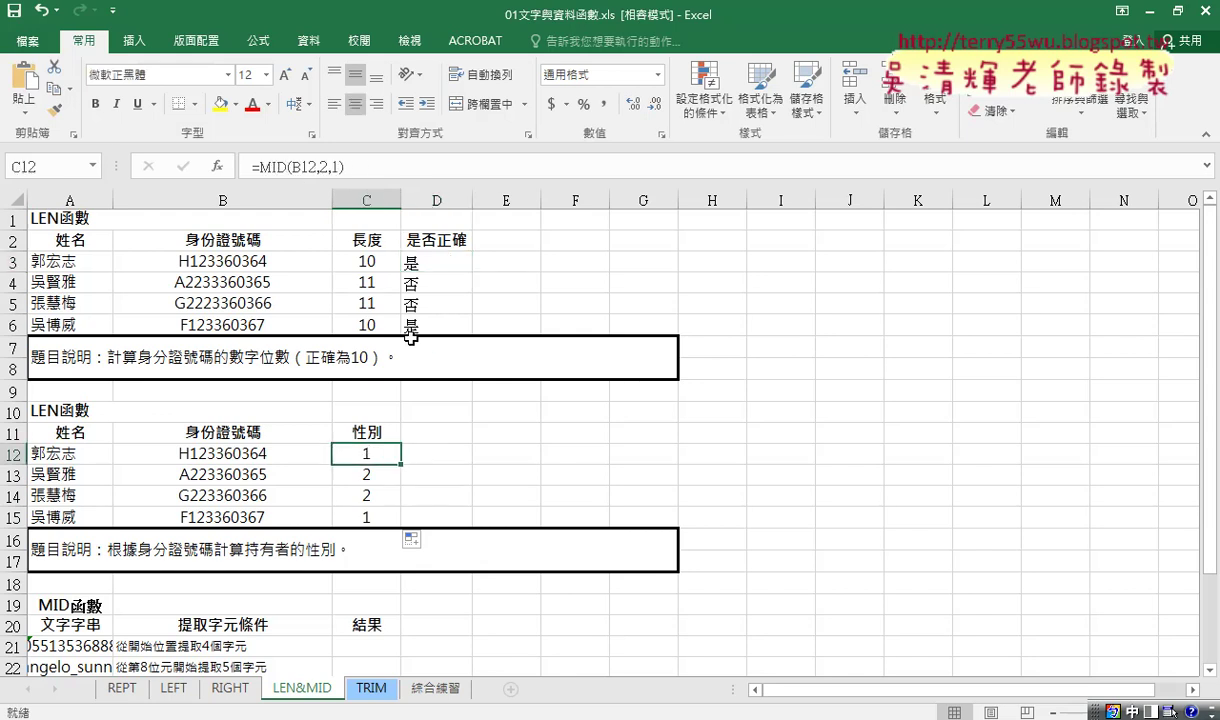
click(355, 258)
click(419, 258)
click(370, 262)
click(372, 455)
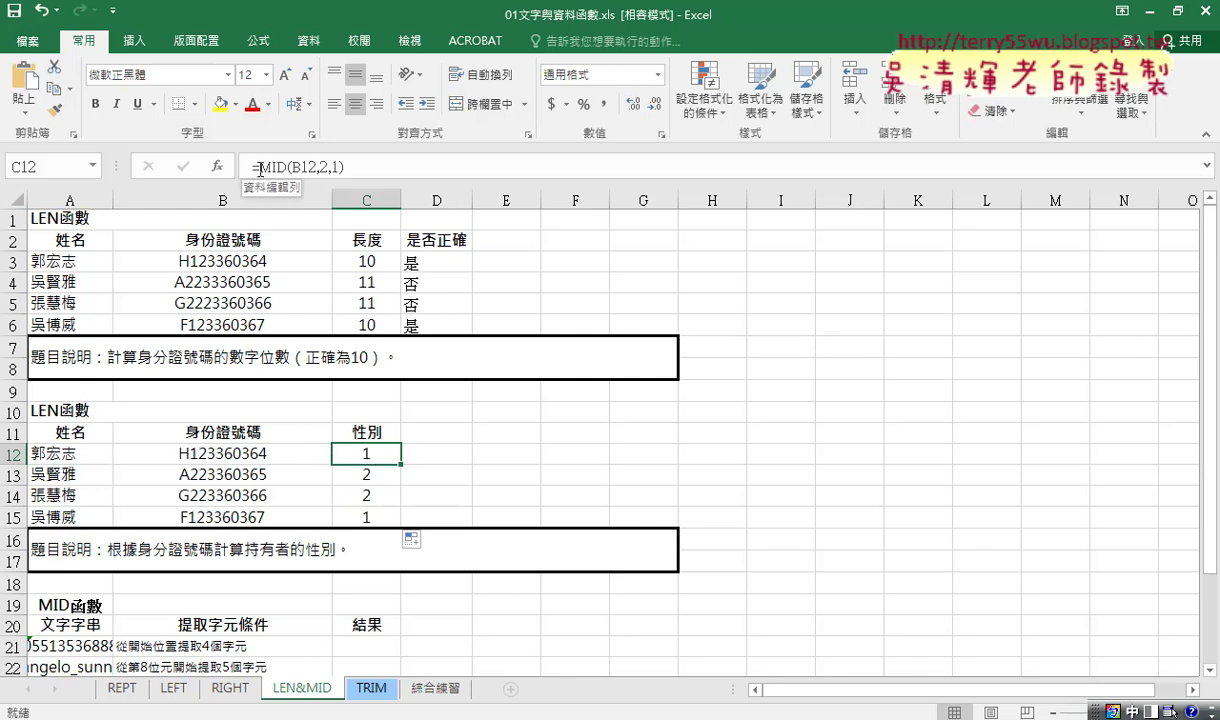
drag(256, 167, 345, 167)
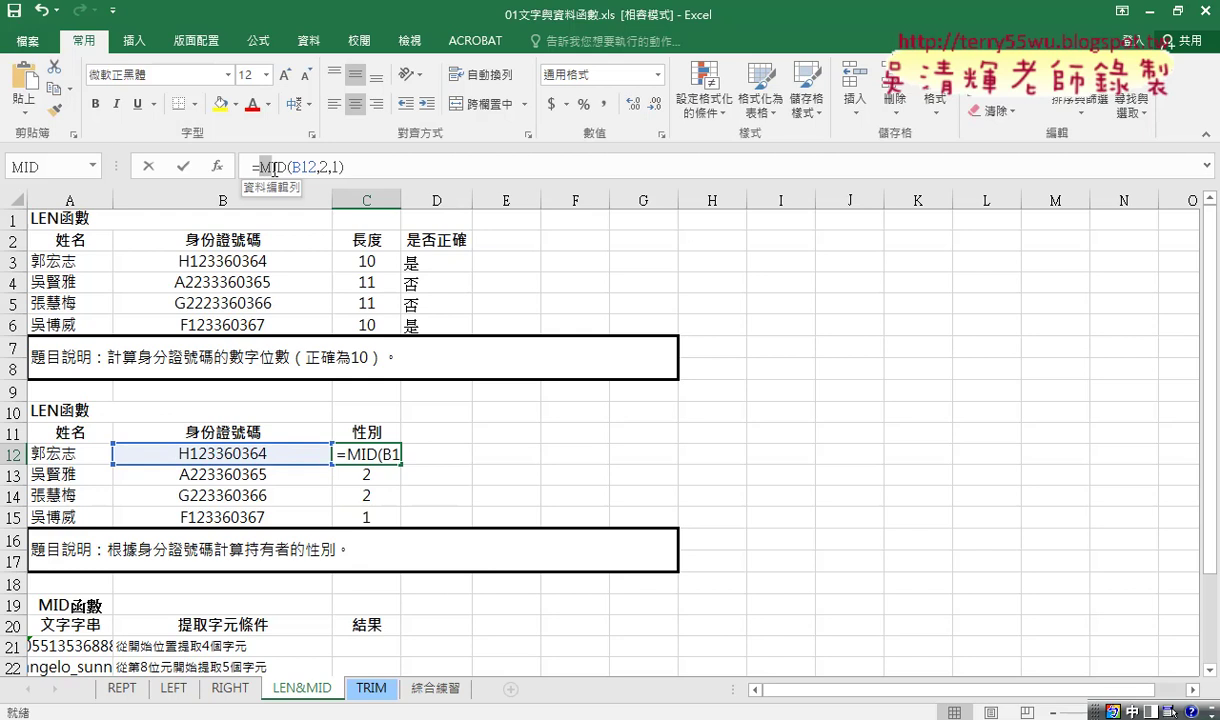
right_click(327, 163)
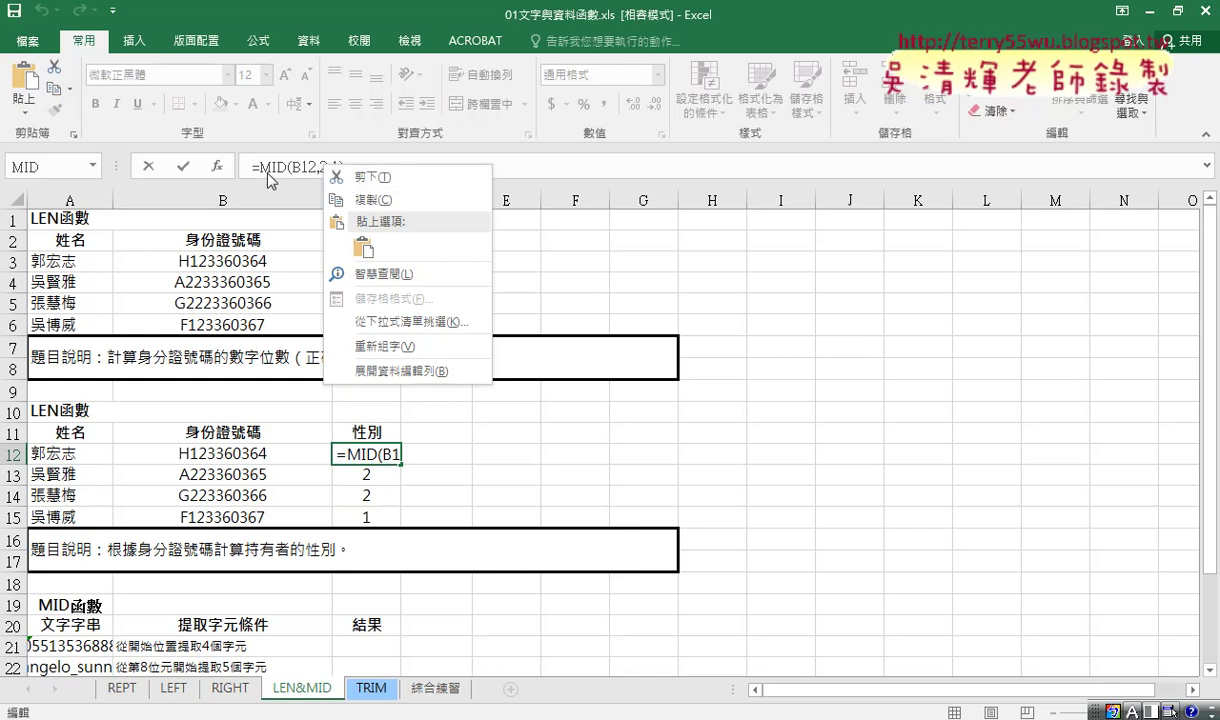
- Cut MID(B12,2,1) from C12 and choose IF from the 邏輯 (logical) category
click(352, 178)
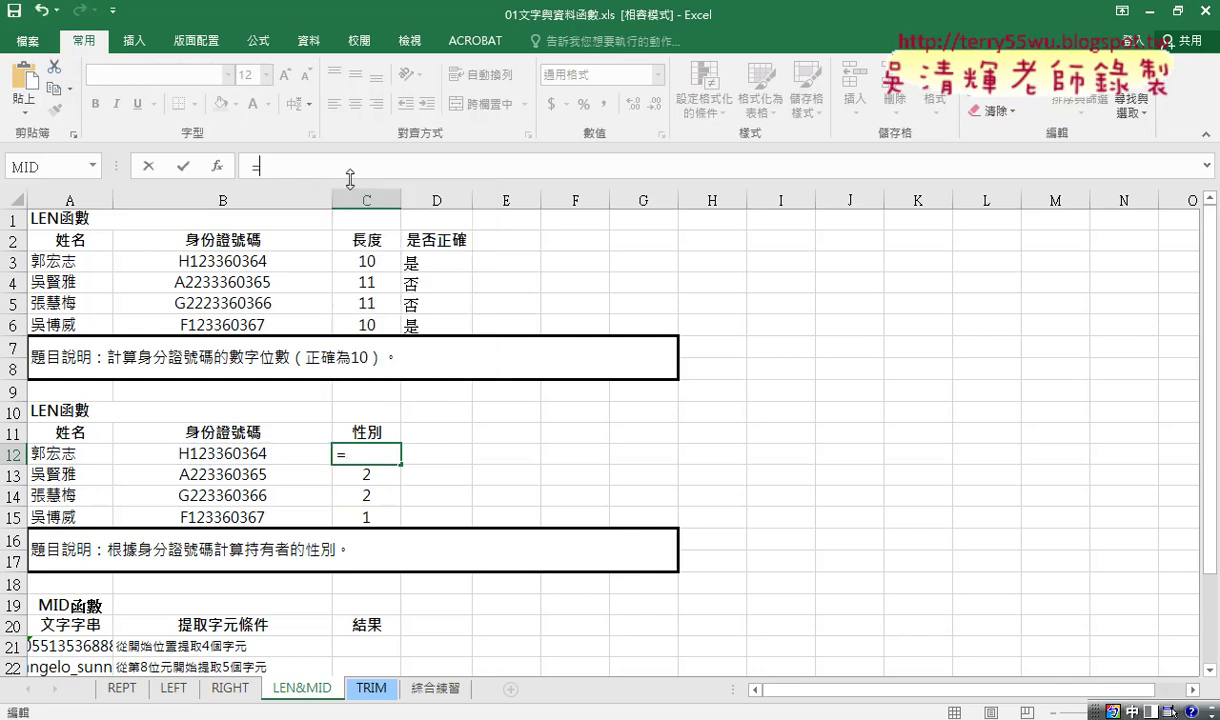
click(218, 173)
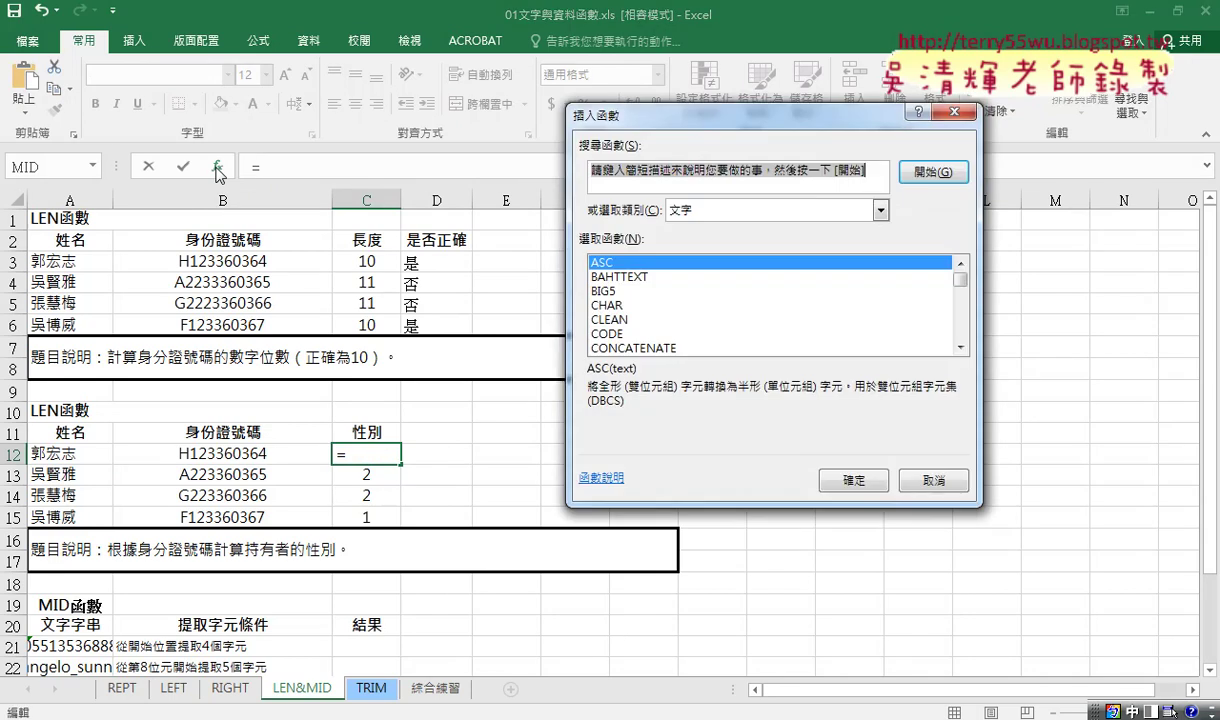
click(733, 212)
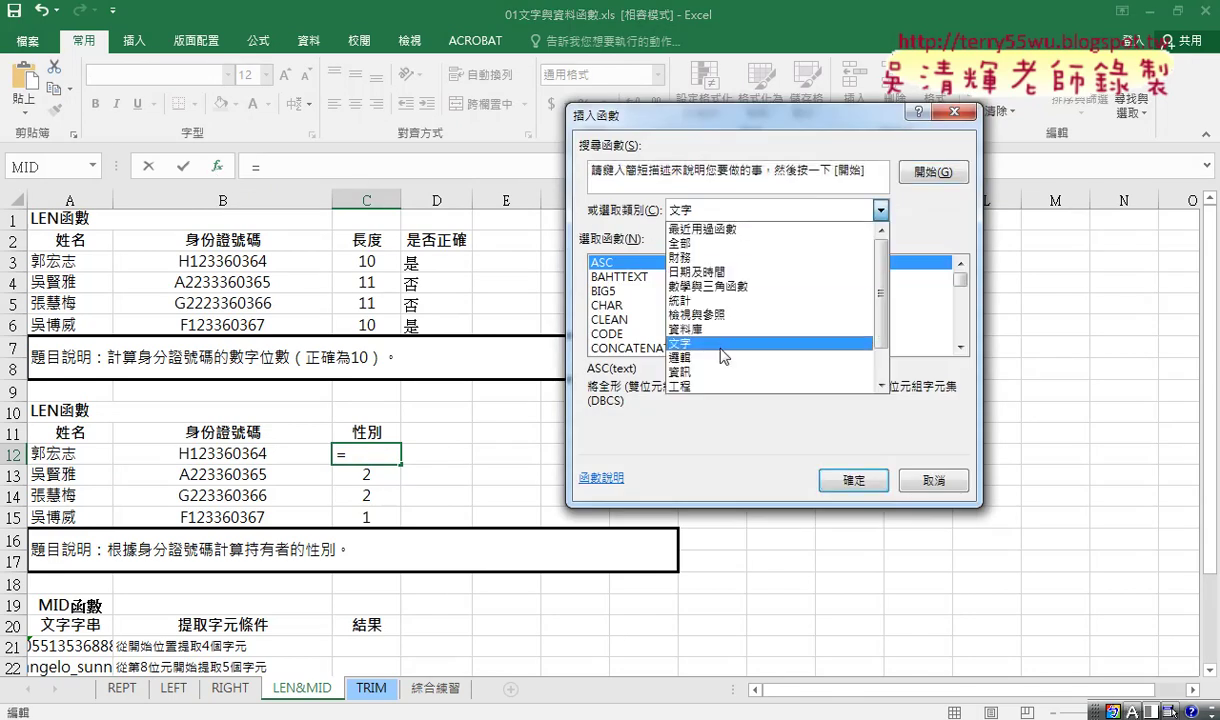
click(690, 357)
click(617, 292)
- Set IF's test to MID(B12,2,1)=1, true value "男" and false value "女"
double_click(617, 292)
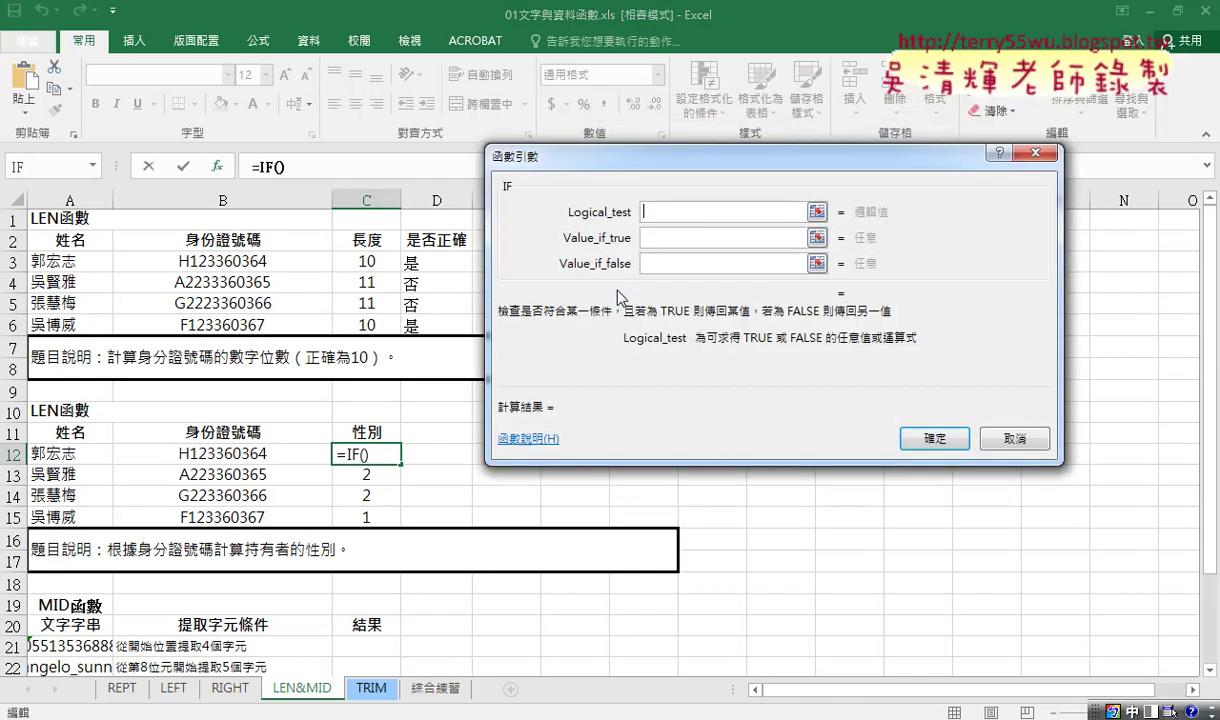
right_click(665, 214)
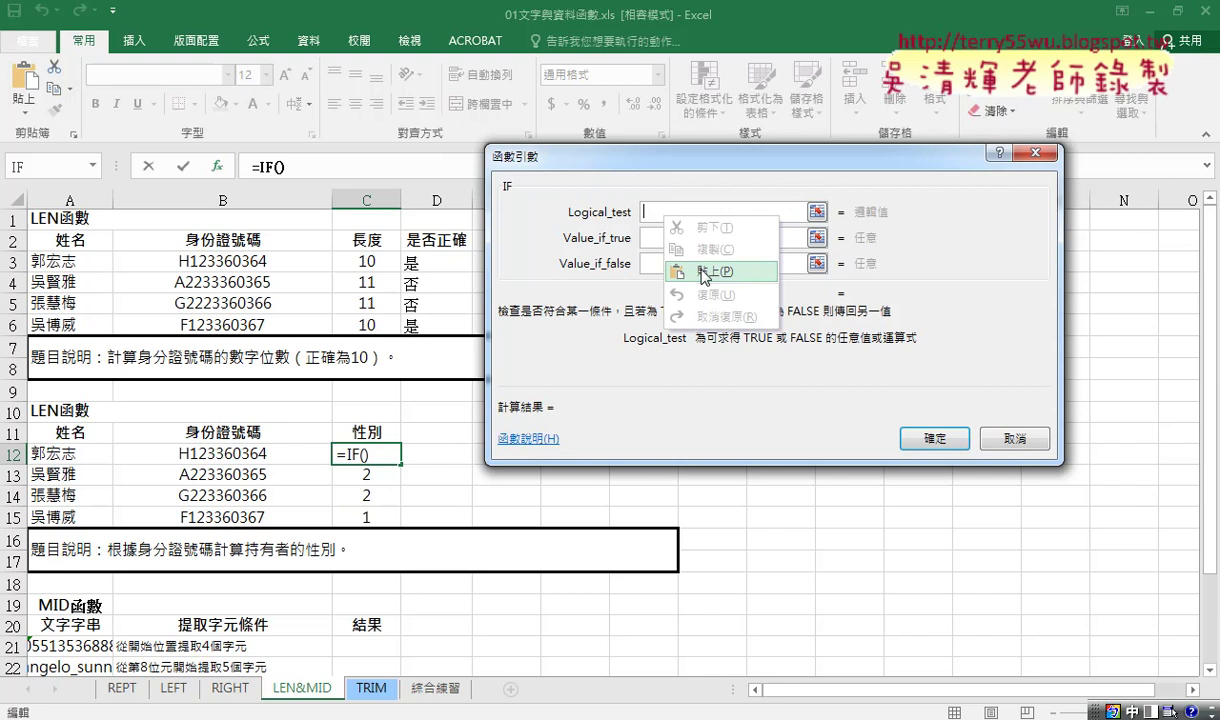
click(705, 272)
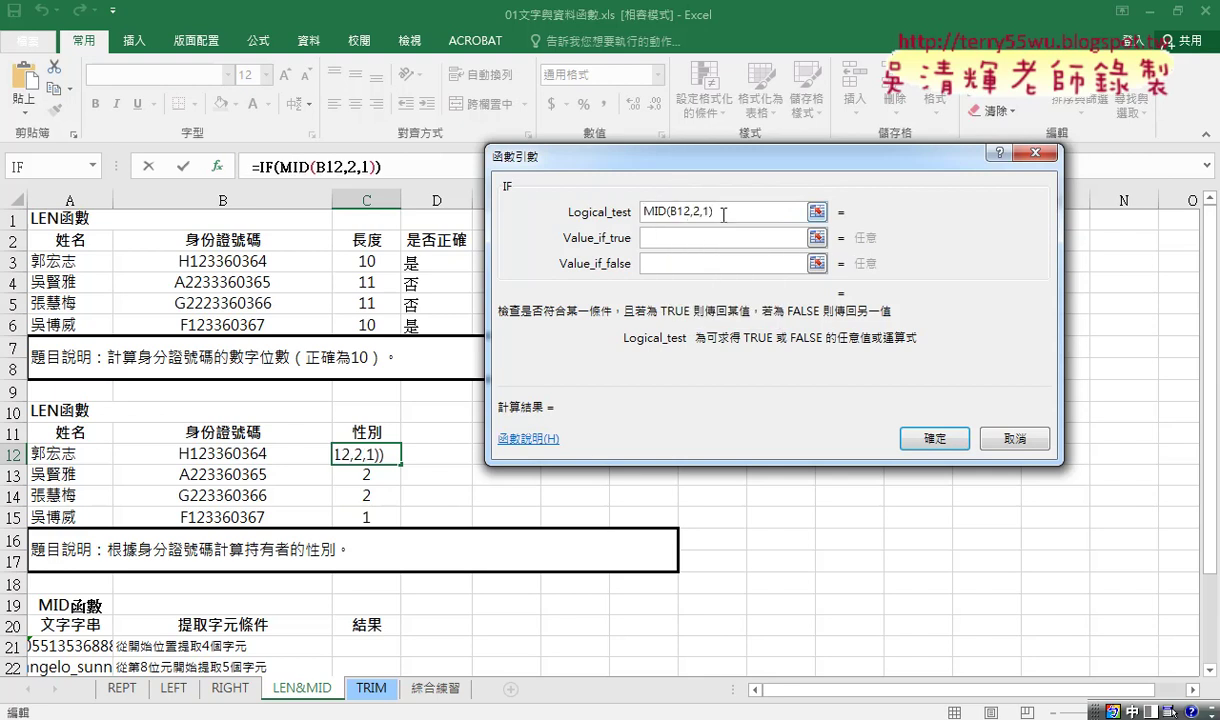
text(-)
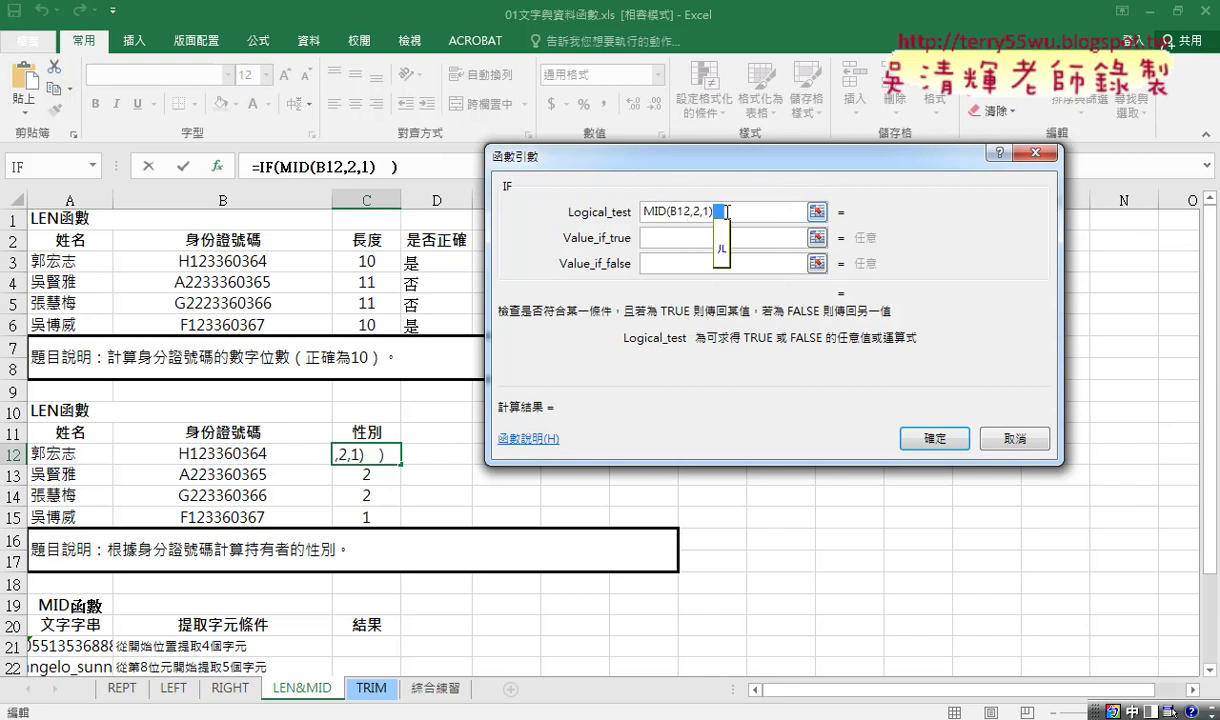
text(=1)
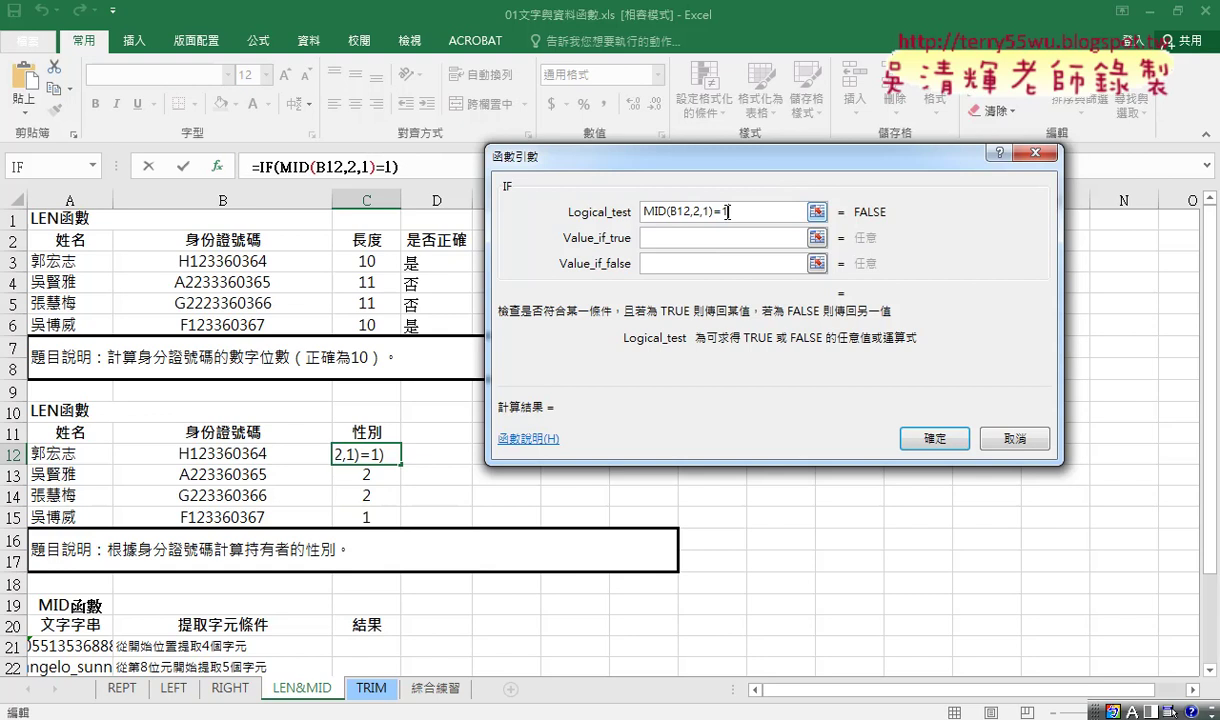
click(718, 242)
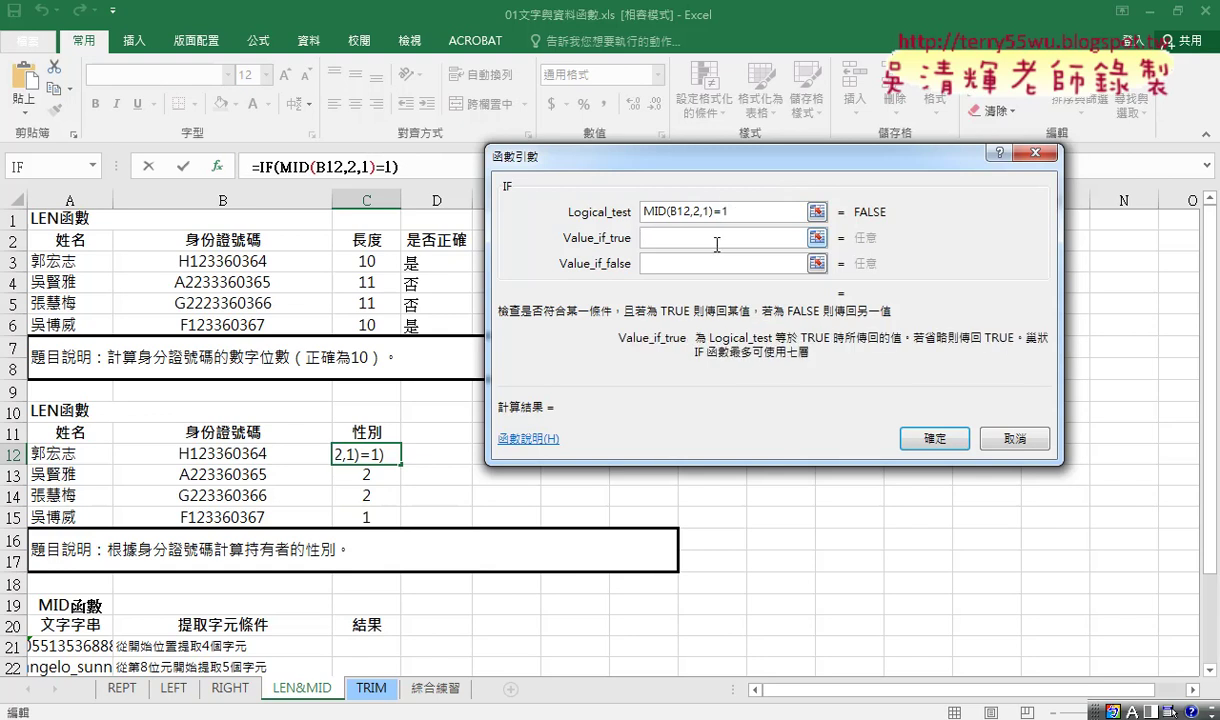
text(n)
key(BackSpace)
click(716, 244)
text(")
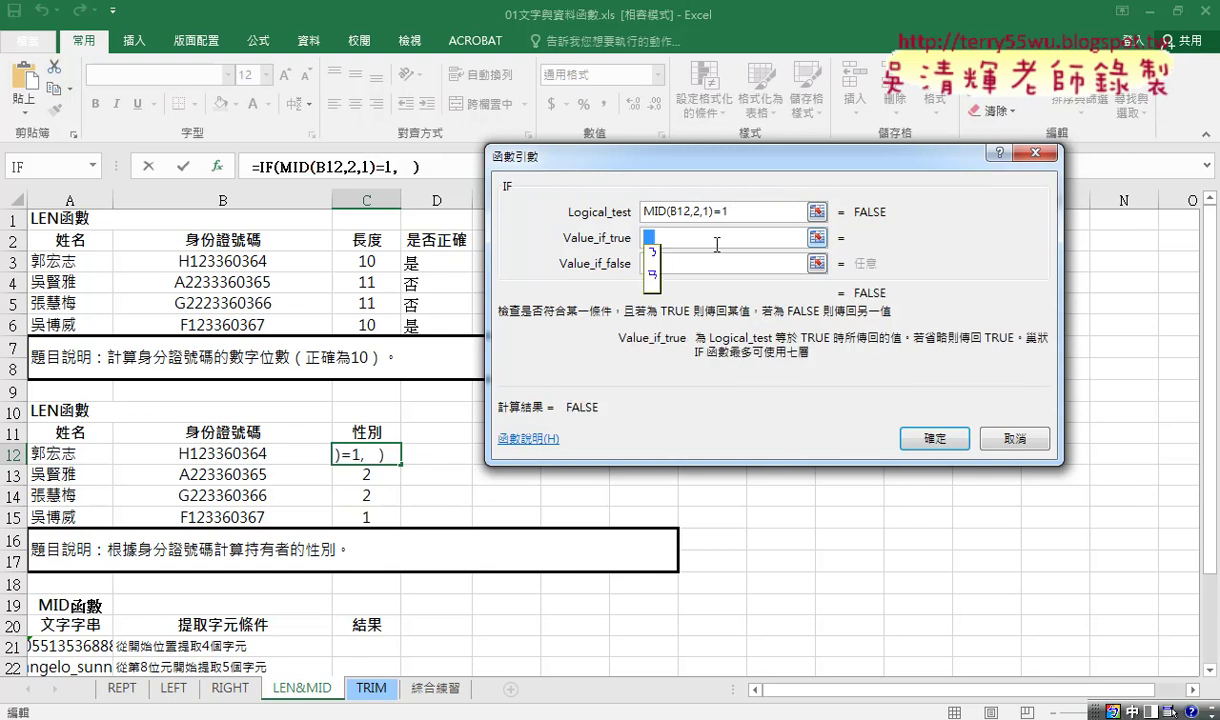
text(6)
key(Down)
key(Down)
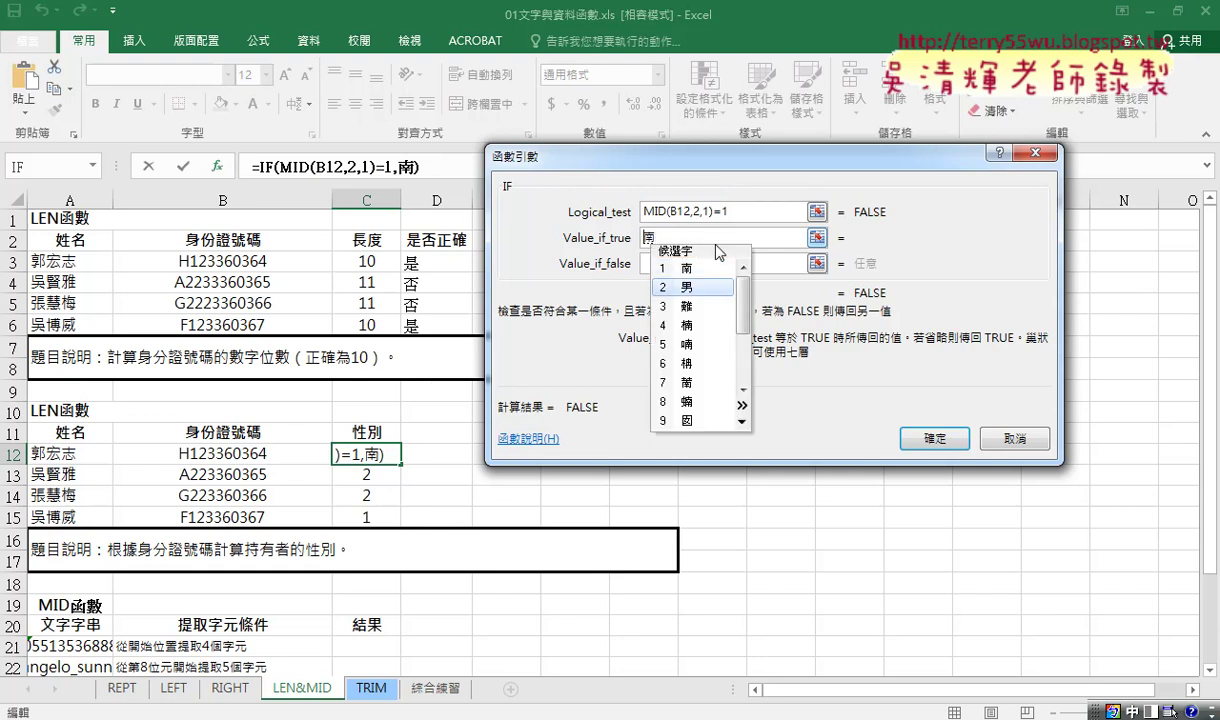
key(Return)
key(Tab)
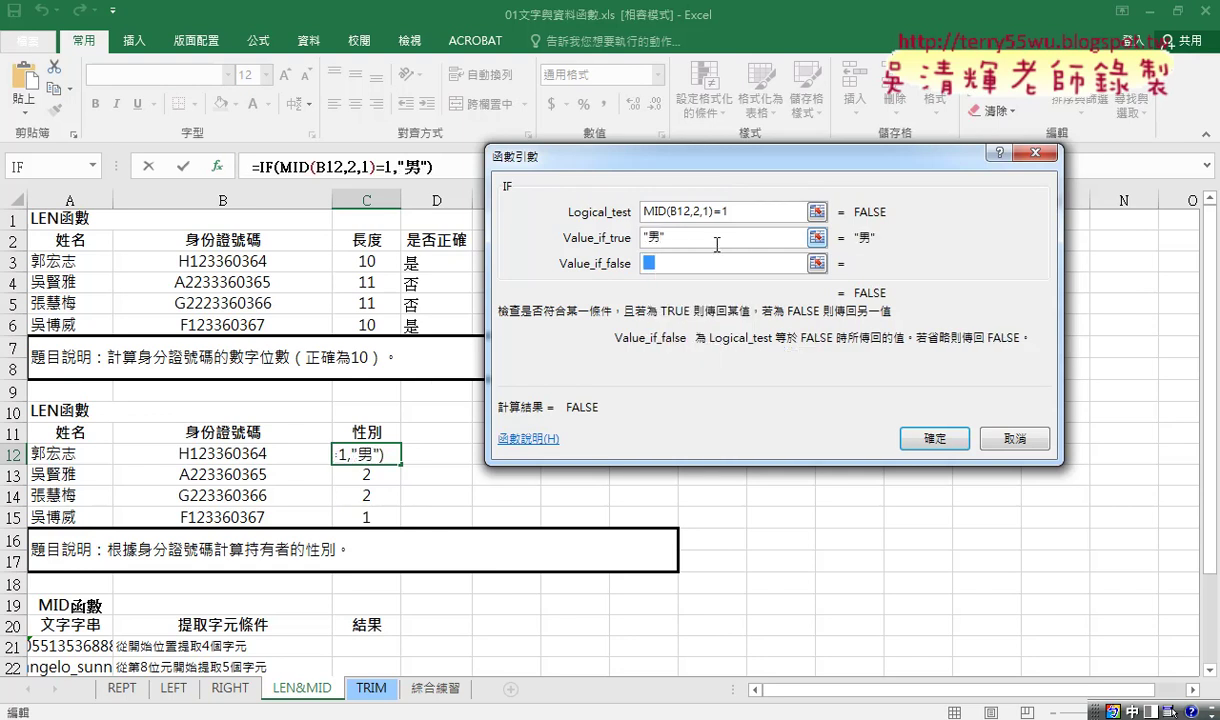
text(女)
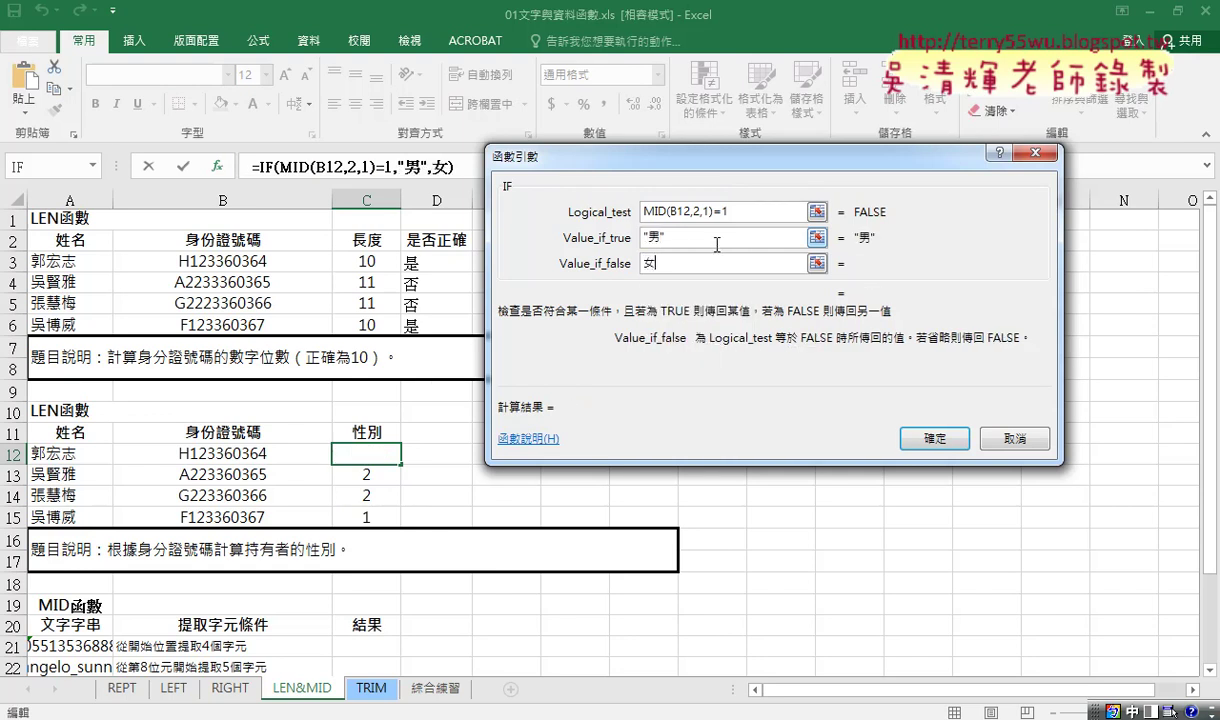
click(646, 236)
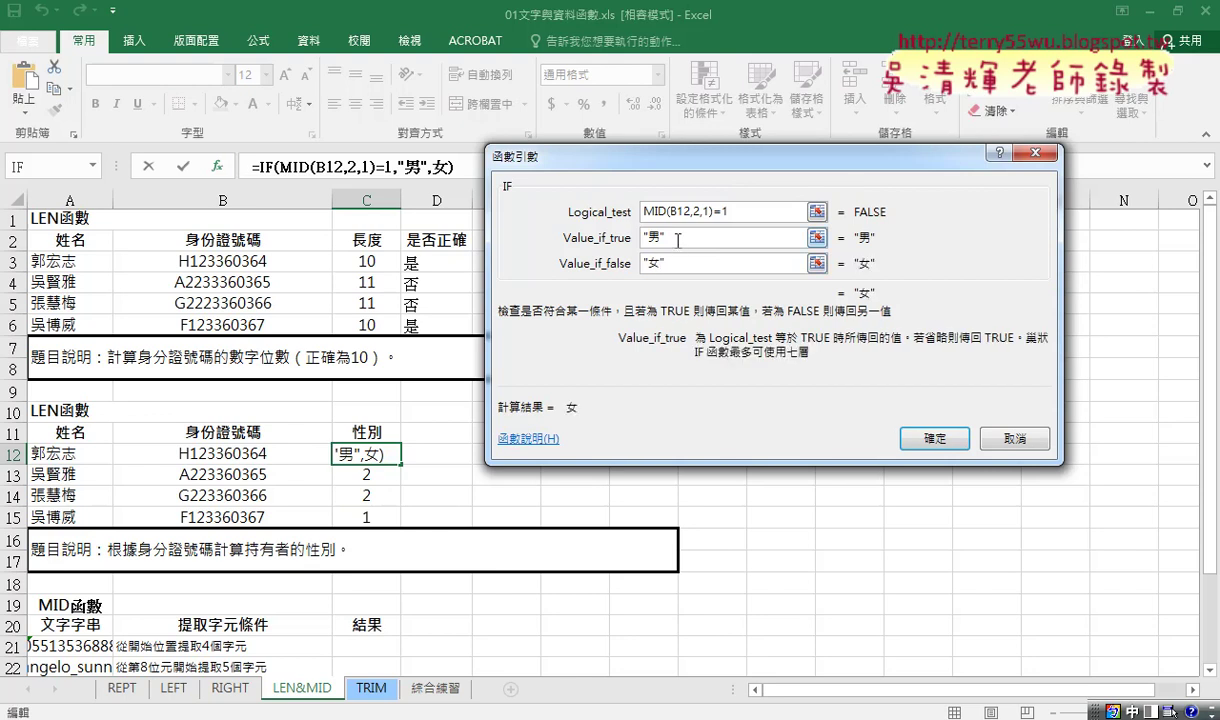
double_click(665, 263)
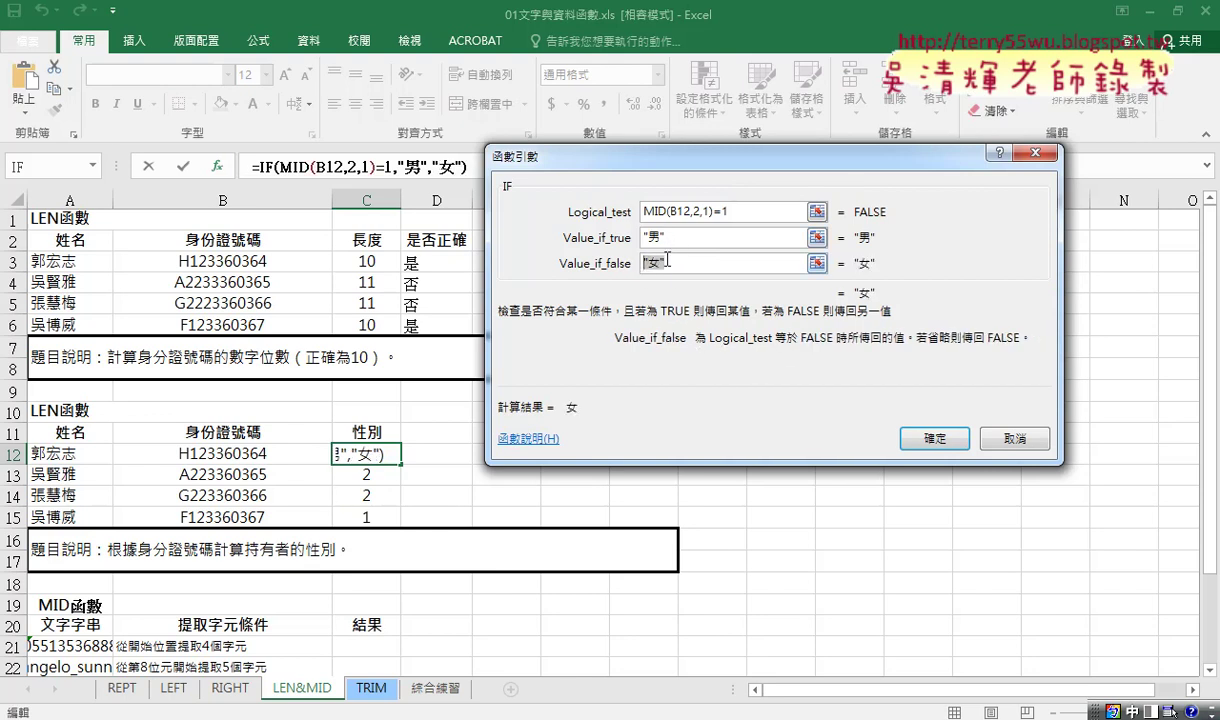
click(670, 238)
- Confirm the IF formula, fill it down to C15, and reopen C12's IF arguments
click(932, 438)
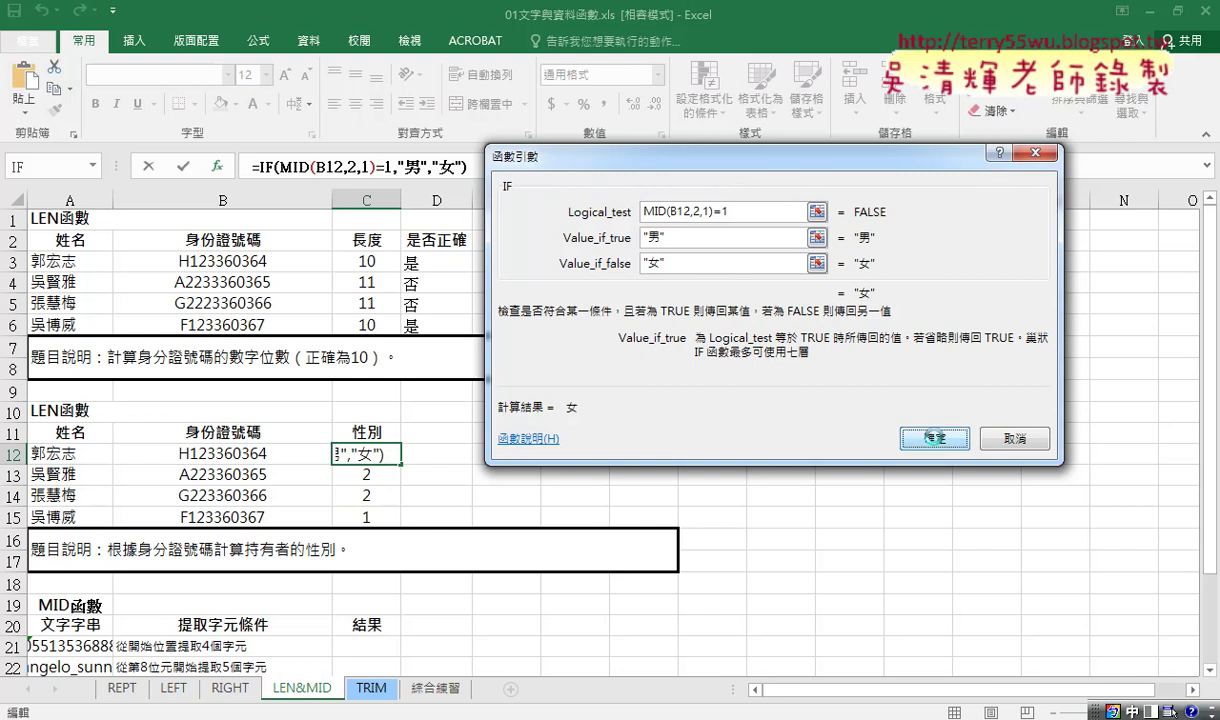
drag(401, 464, 482, 518)
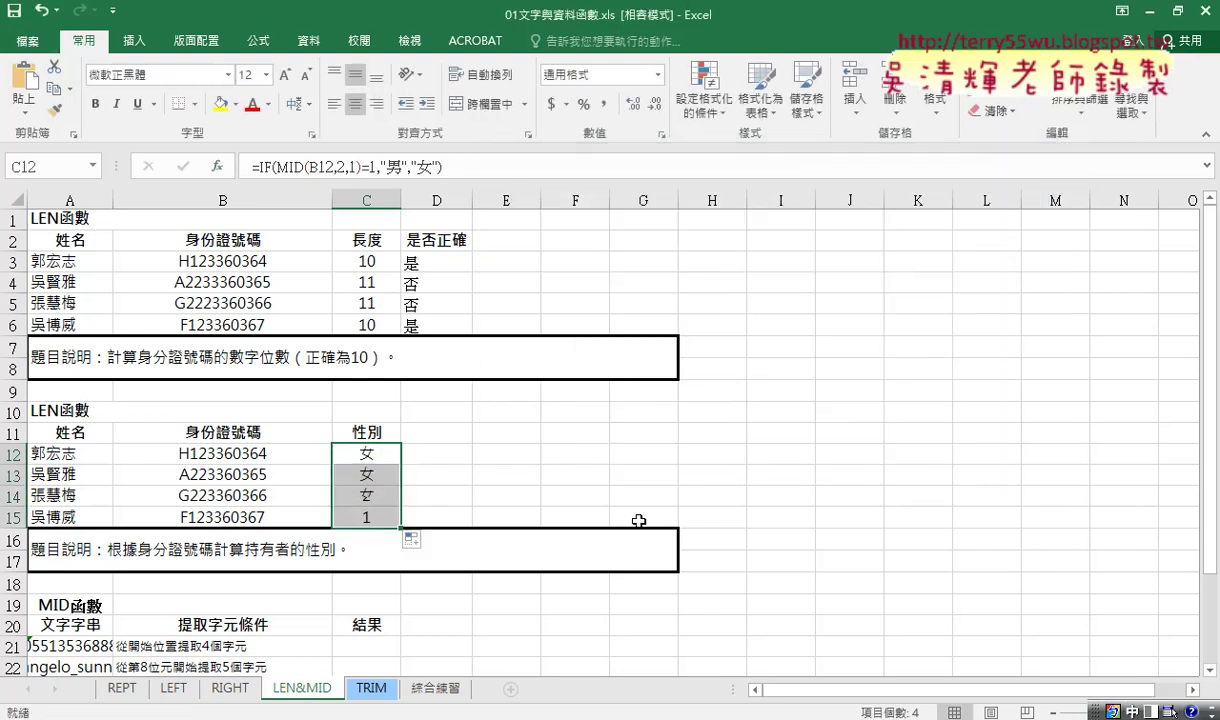
click(362, 452)
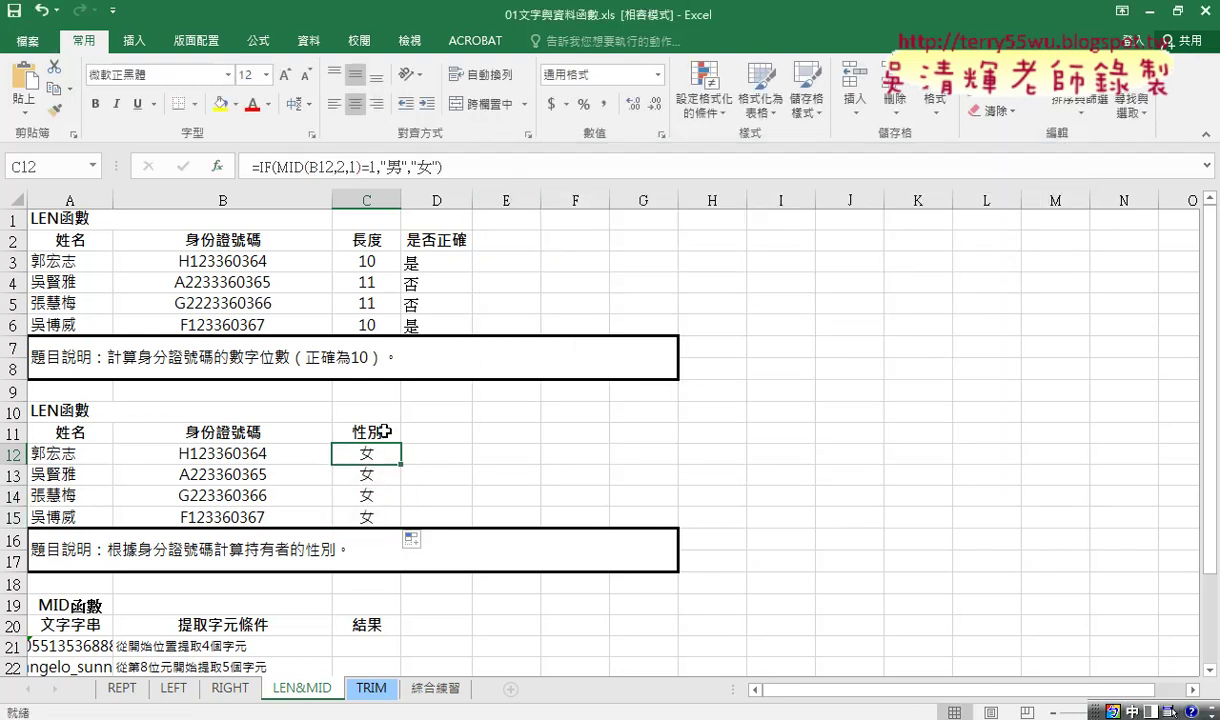
click(252, 167)
click(216, 166)
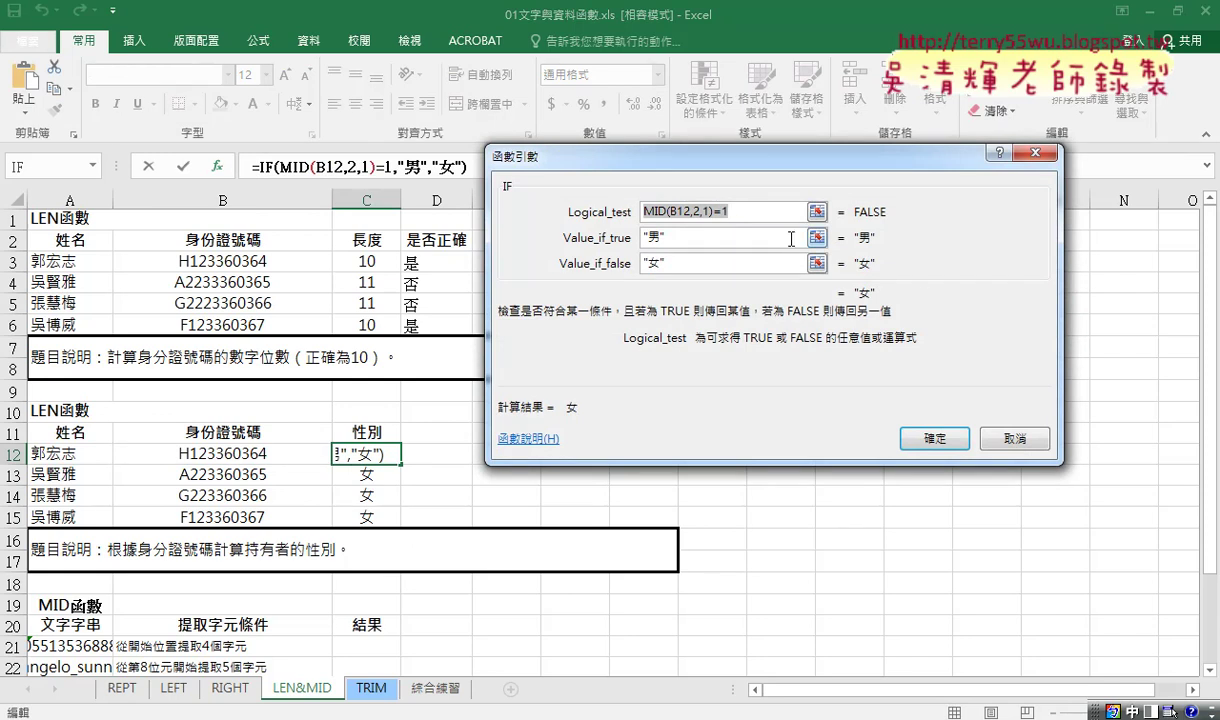
- Change the logical test to MID(B12,2,1)="1" and confirm the formula
click(726, 214)
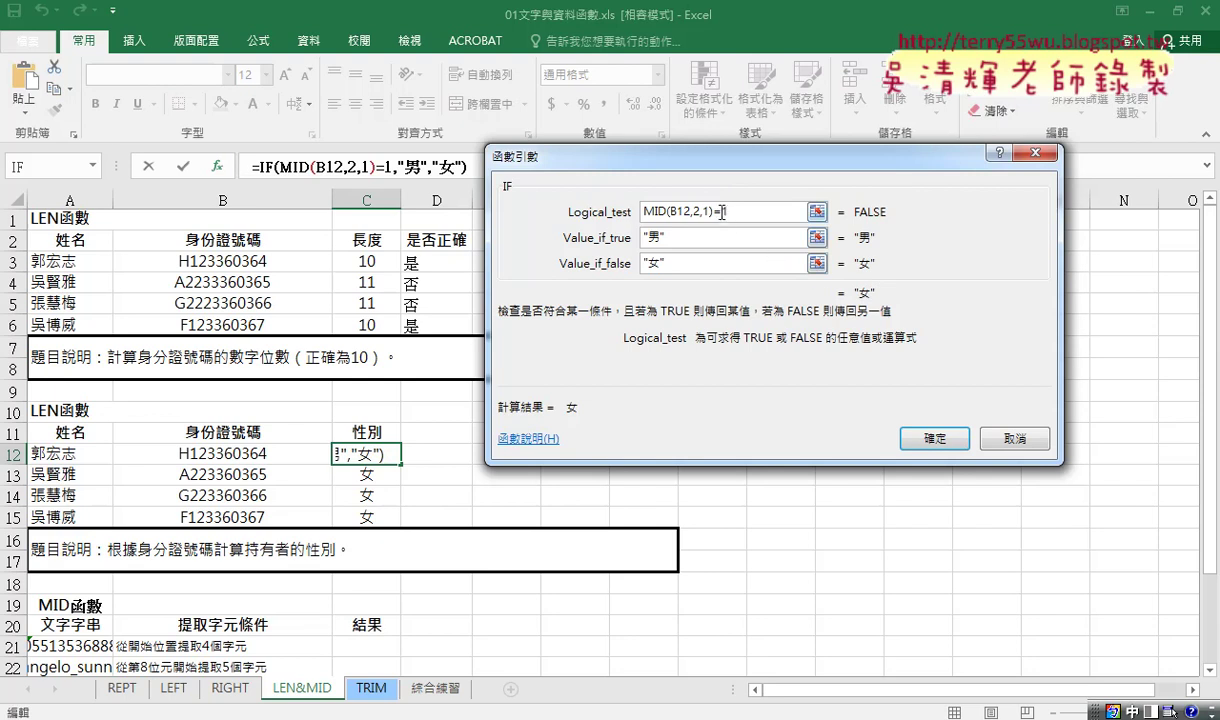
drag(722, 212, 759, 212)
text("")
text(")
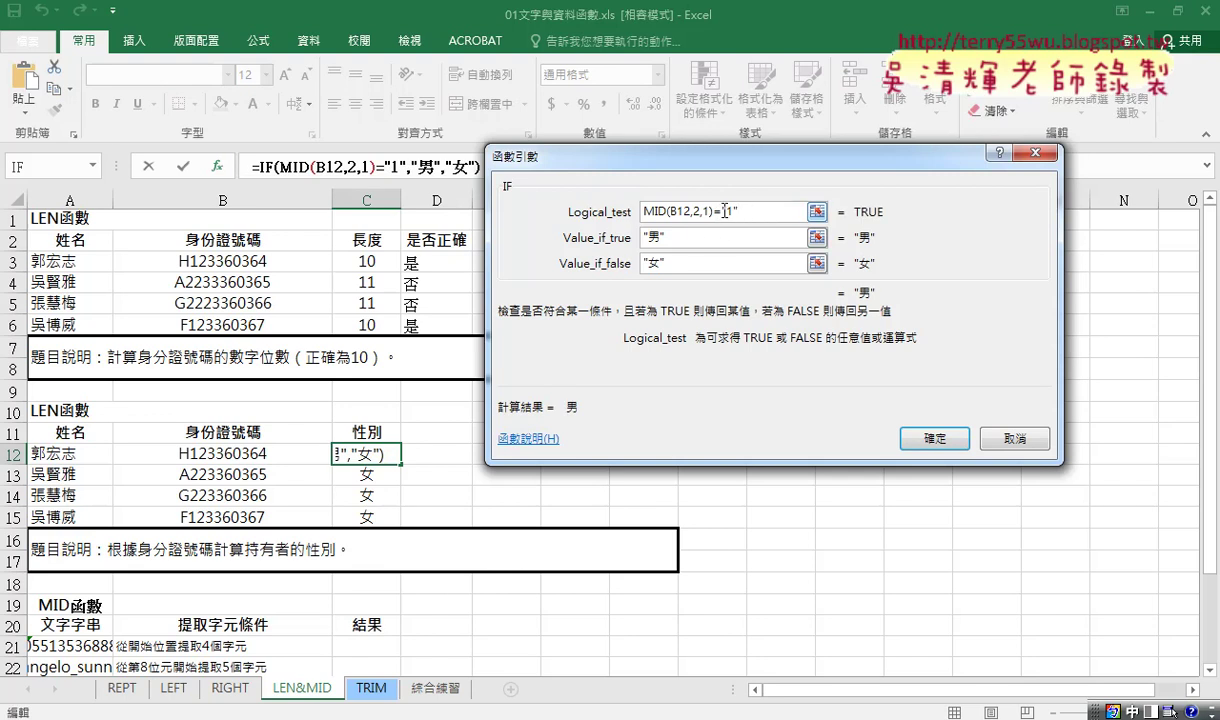
key(shift+Left)
key(shift+Left)
key(shift+Left)
click(933, 439)
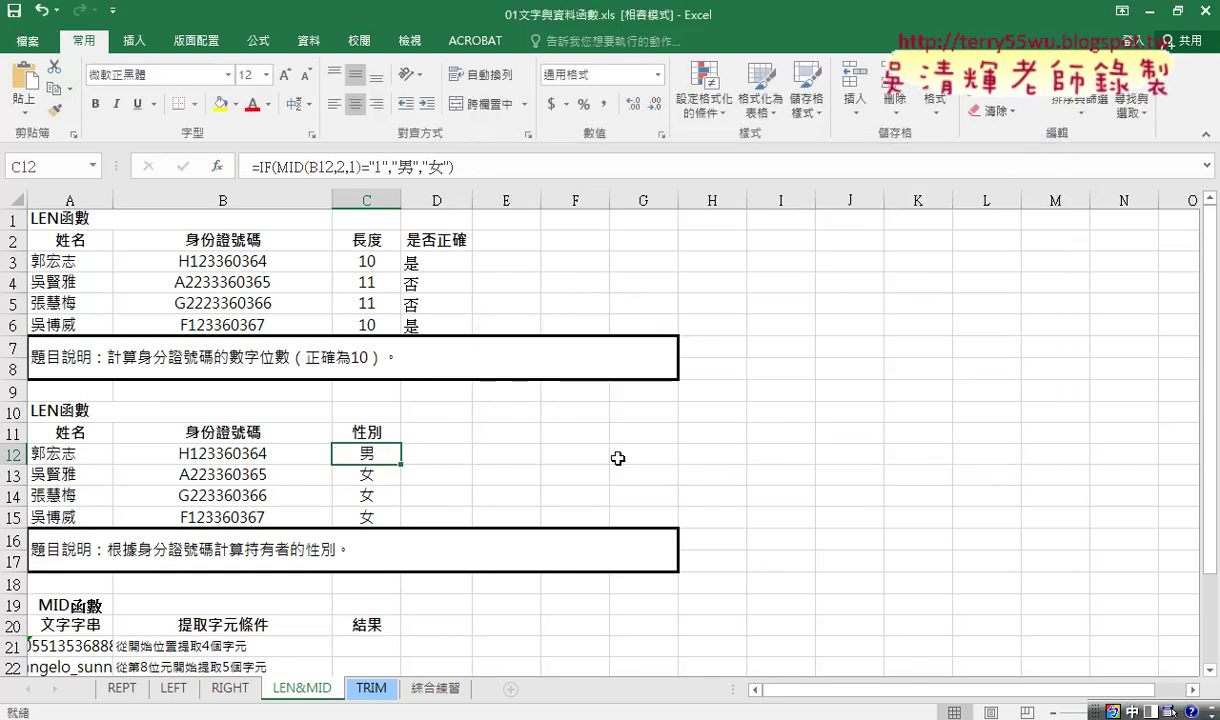
- Fill the corrected IF formula from C12 down to C15, giving 男, 女, 女, 男
double_click(402, 465)
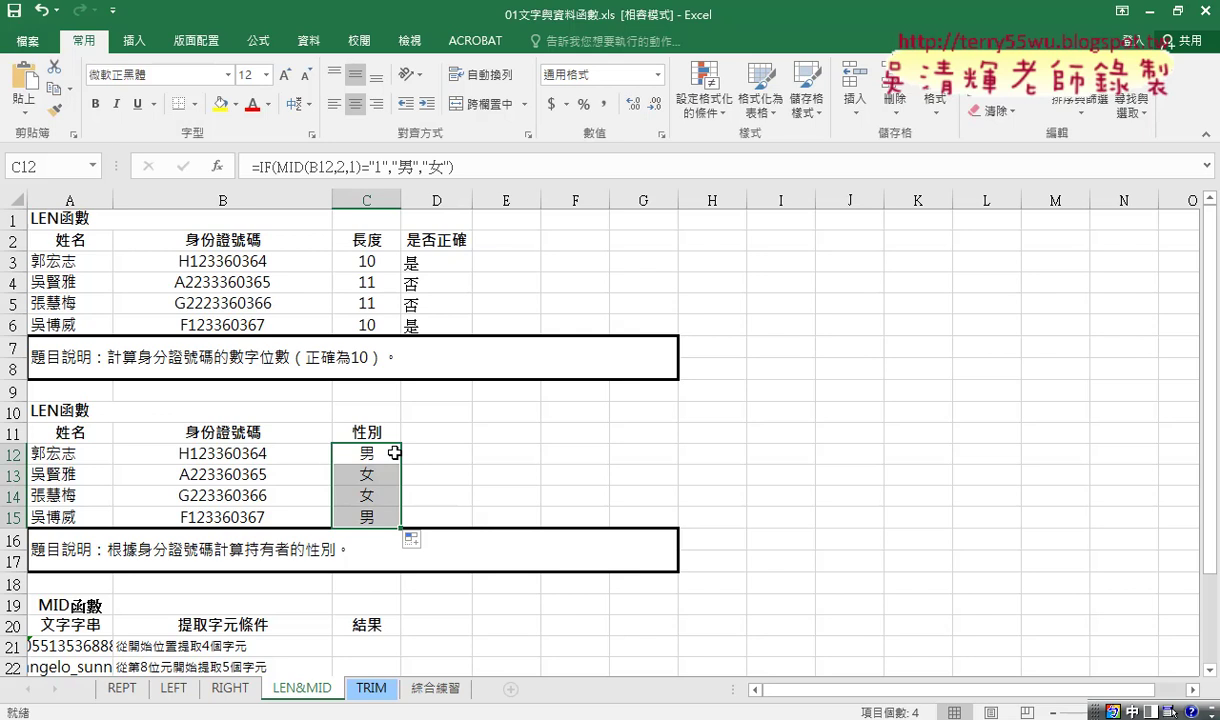
- Glance at the LEFT sheet, then return to LEN&MID and reopen C12's IF arguments
click(175, 690)
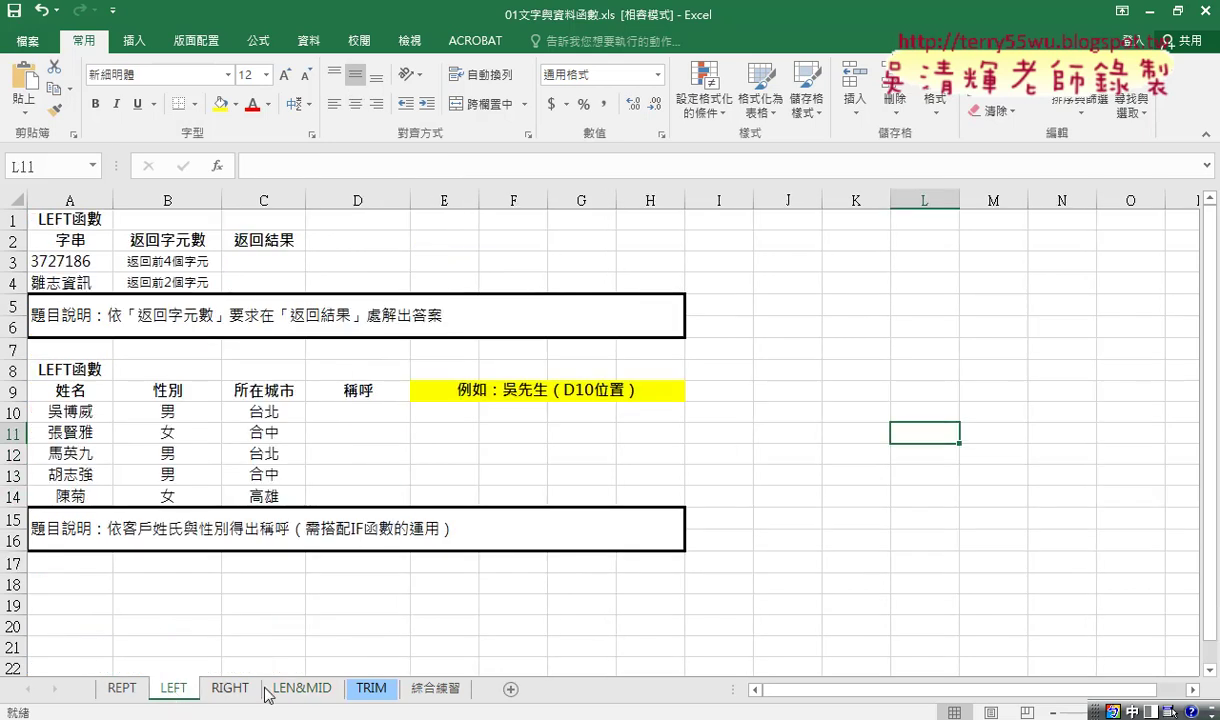
click(379, 413)
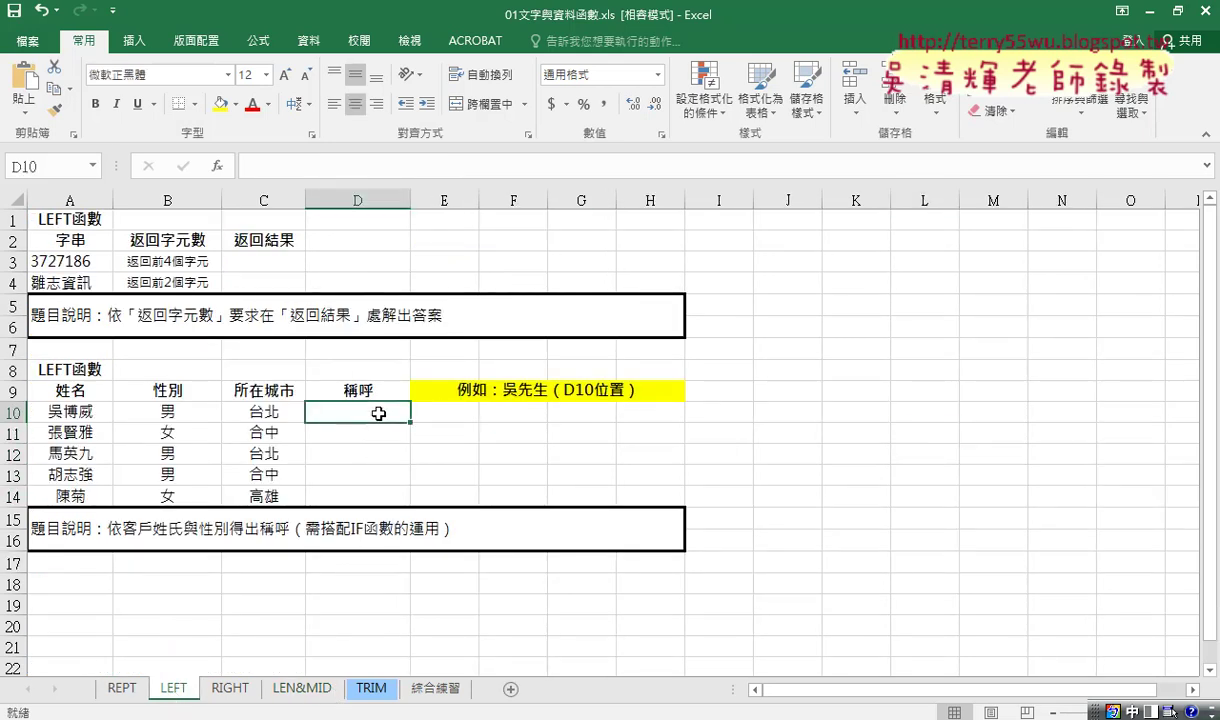
click(288, 688)
click(367, 456)
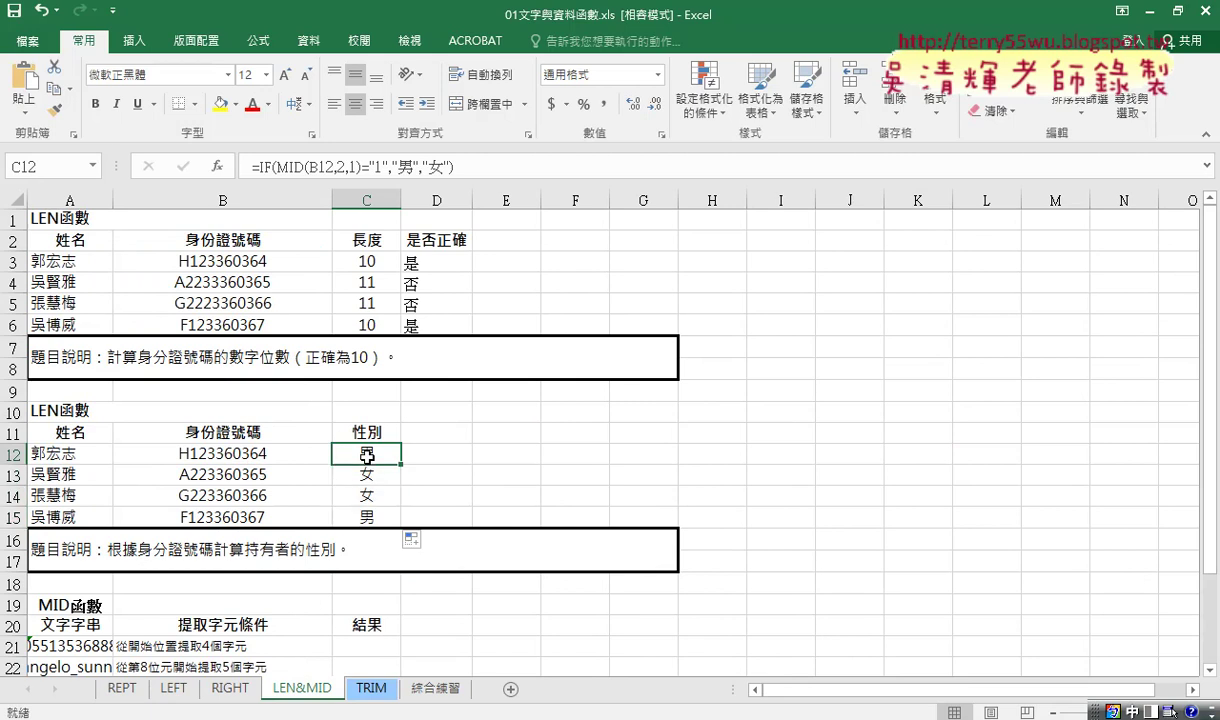
click(257, 166)
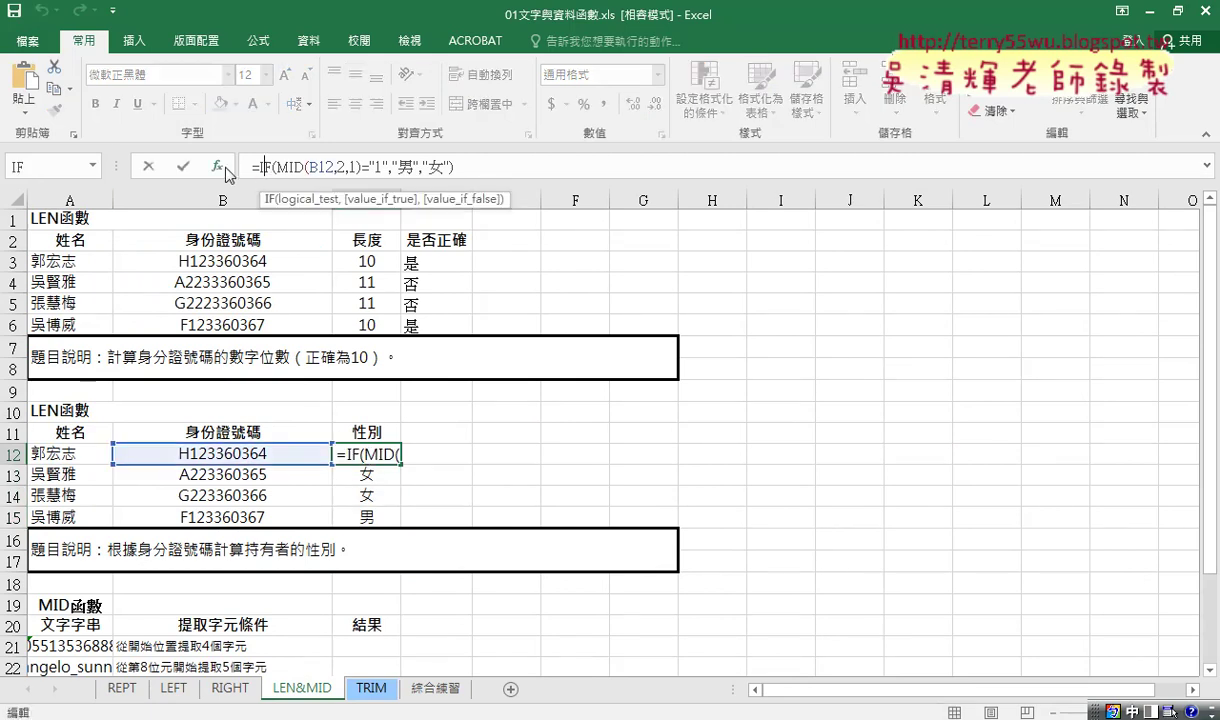
click(226, 170)
click(663, 240)
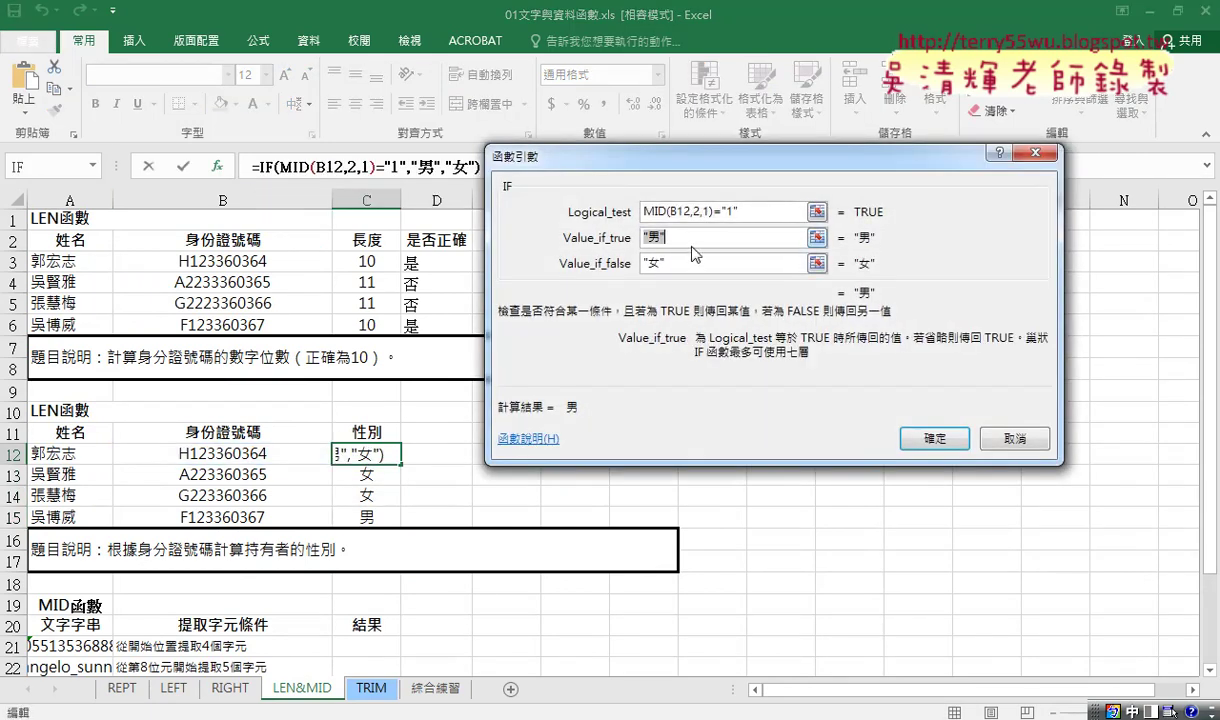
click(690, 264)
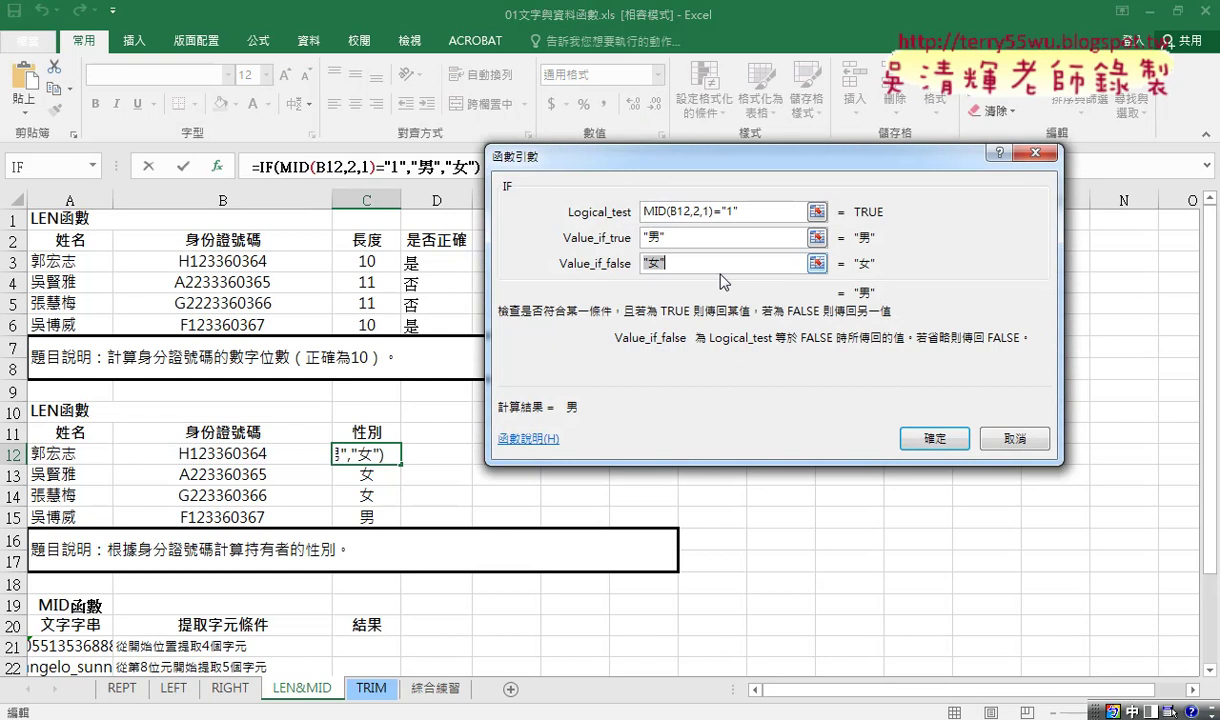